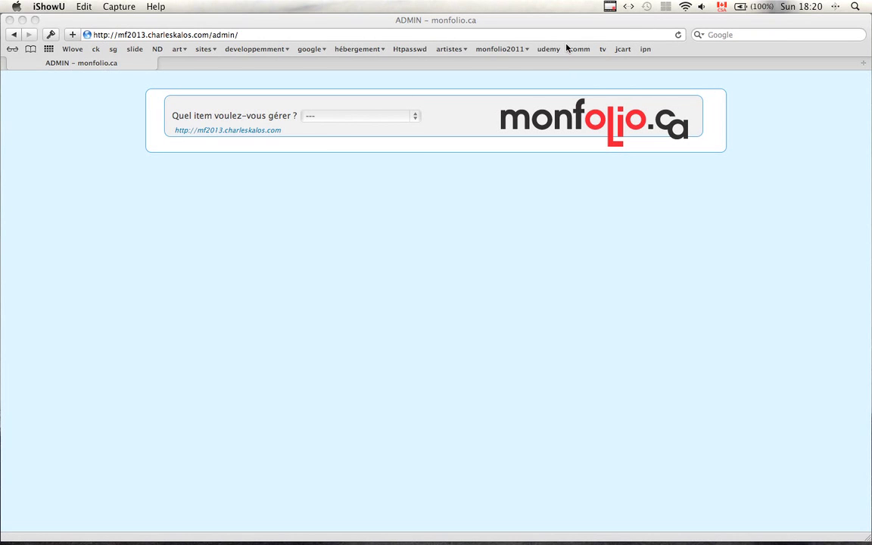
- Open the account configuration and bring up the site profile's modification form
left_click(390, 115)
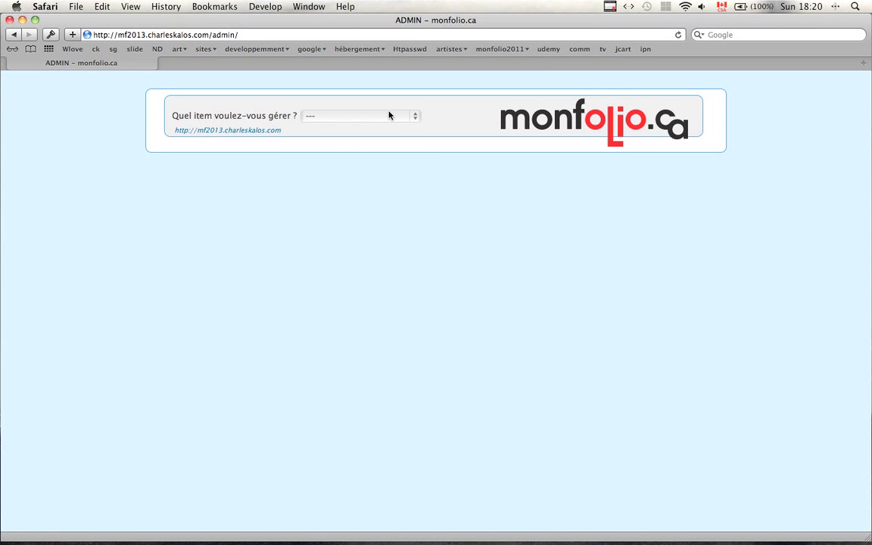
left_click(390, 115)
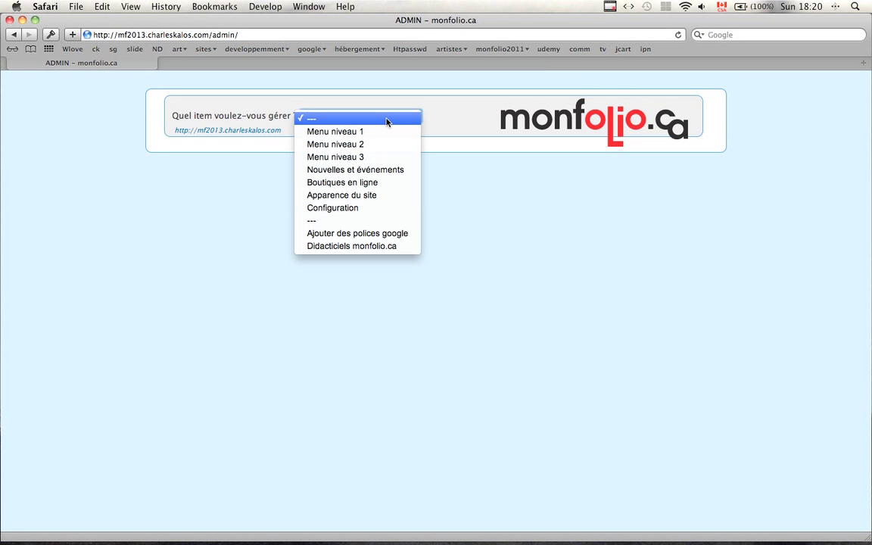
left_click(353, 208)
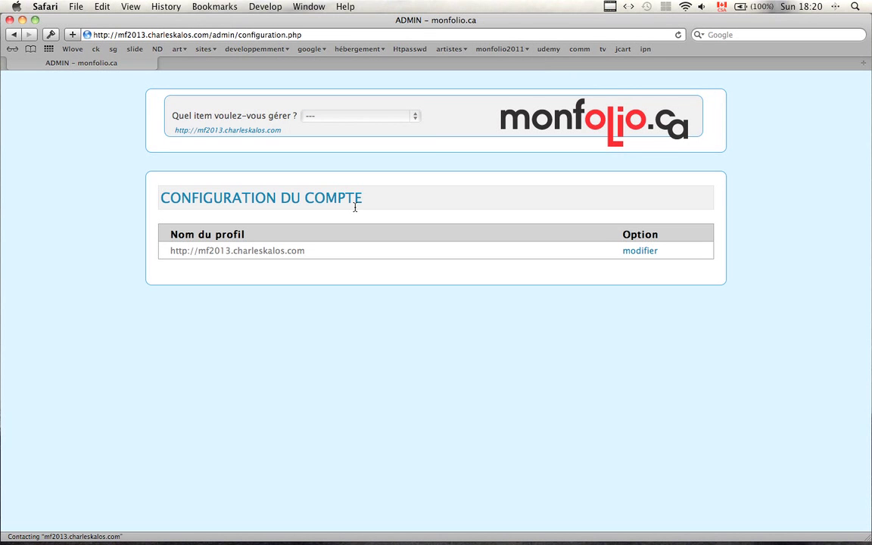
left_click(635, 251)
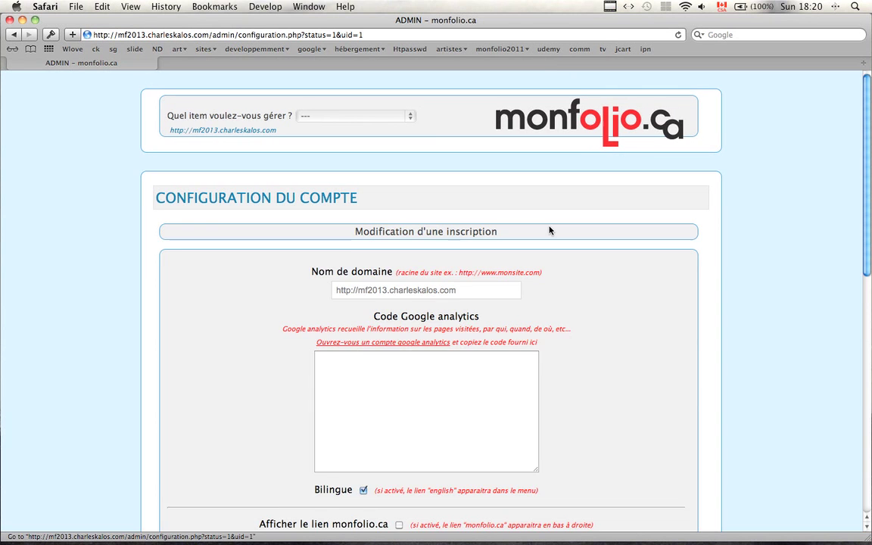
- Examine the profile's options from the domain name through the social network and AddThis settings to the PayPal merchant account identifier
scroll(550, 230, "down", 5)
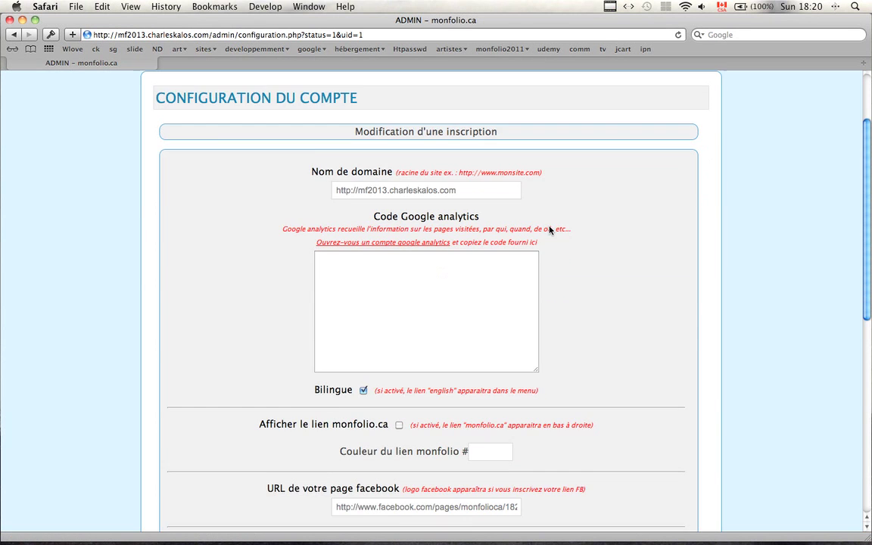
scroll(550, 231, "down", 4)
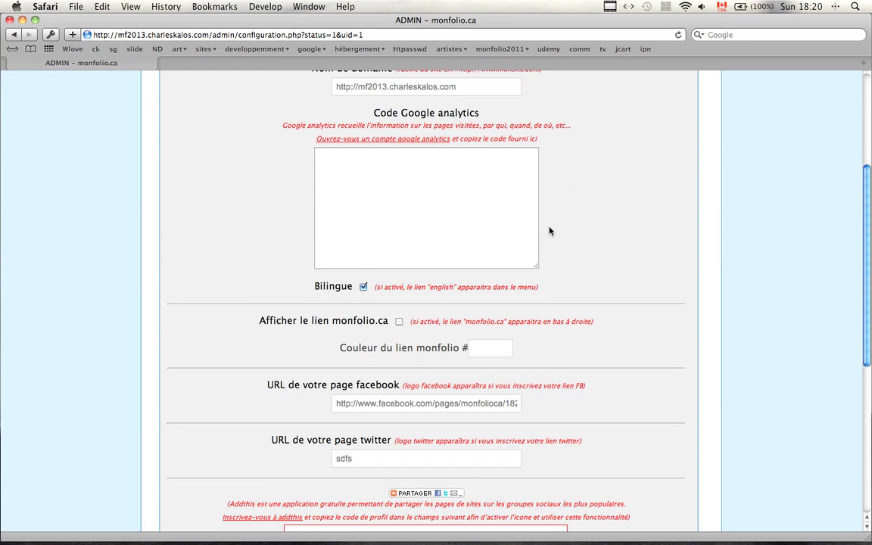
scroll(550, 230, "down", 4)
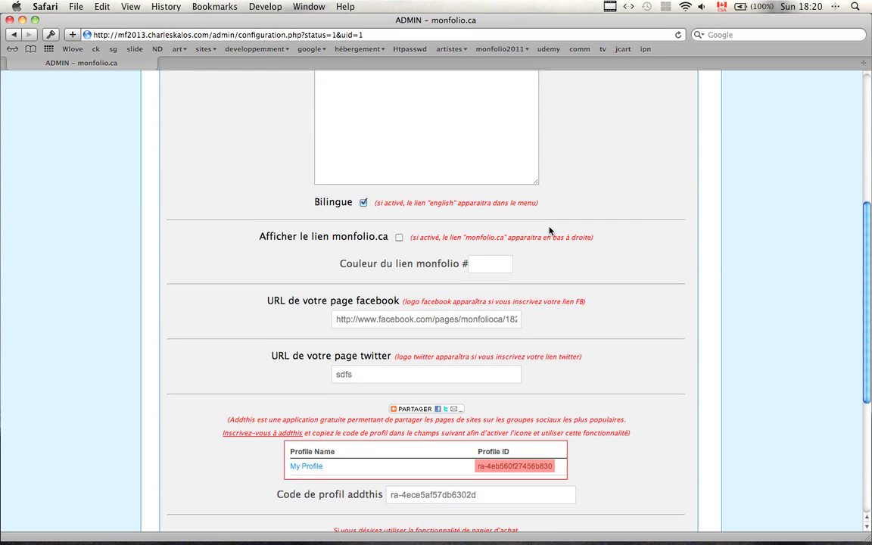
scroll(550, 230, "down", 3)
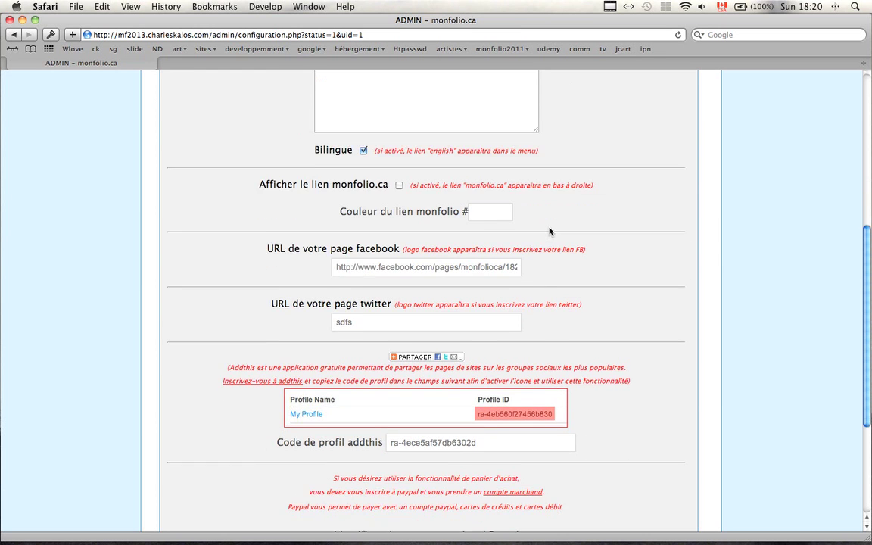
scroll(550, 230, "down", 1)
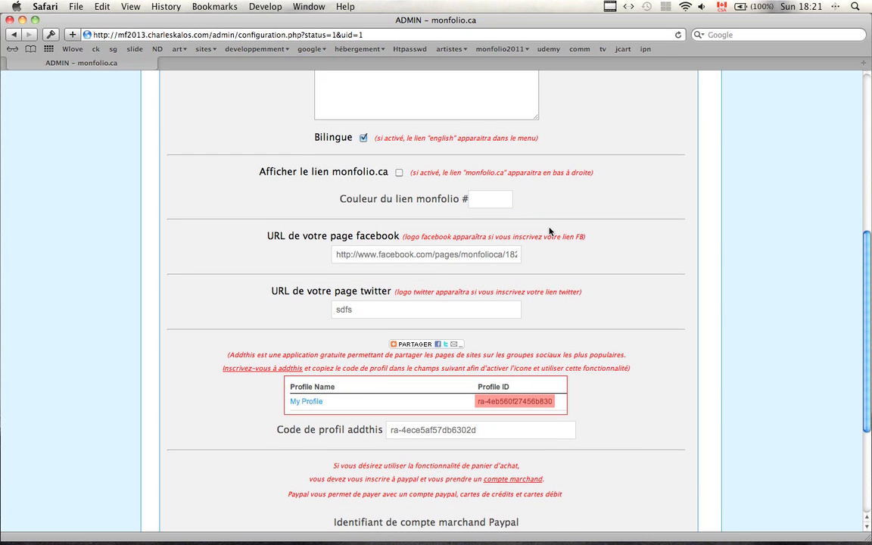
scroll(550, 230, "down", 1)
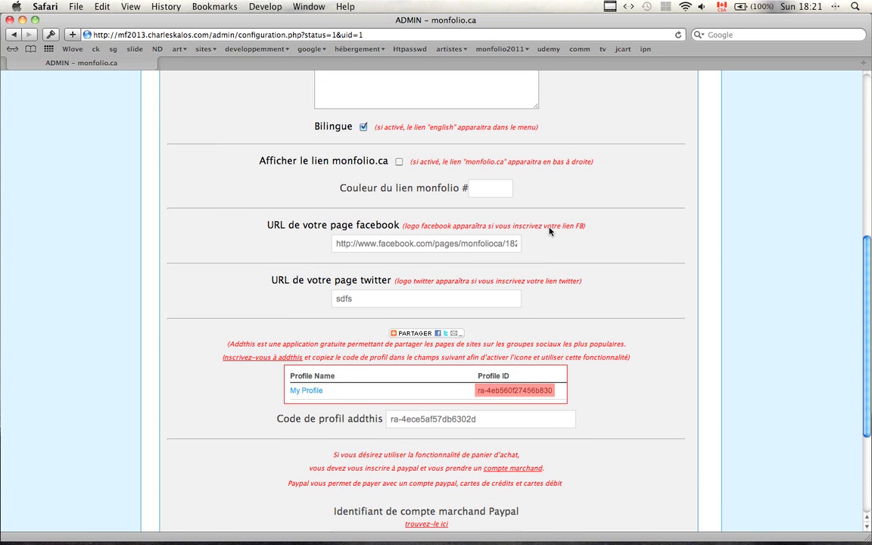
scroll(550, 230, "down", 1)
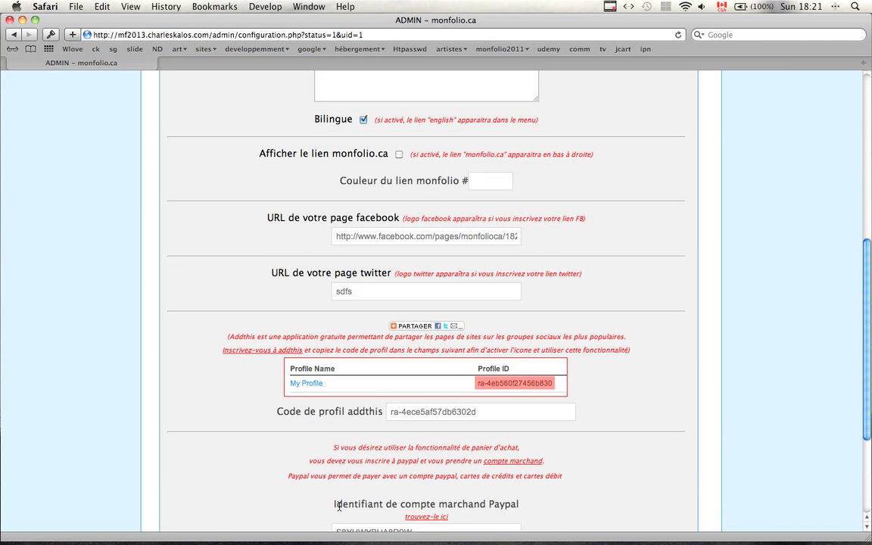
left_click_drag(335, 505, 519, 506)
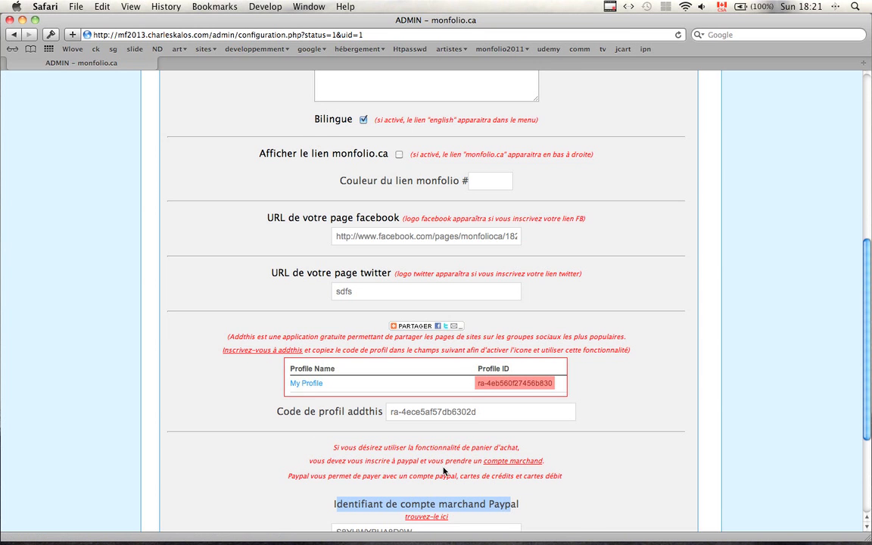
- Open the management of Menu niveau 2 and expand the BOUTIQUE group
scroll(441, 493, "up", 10)
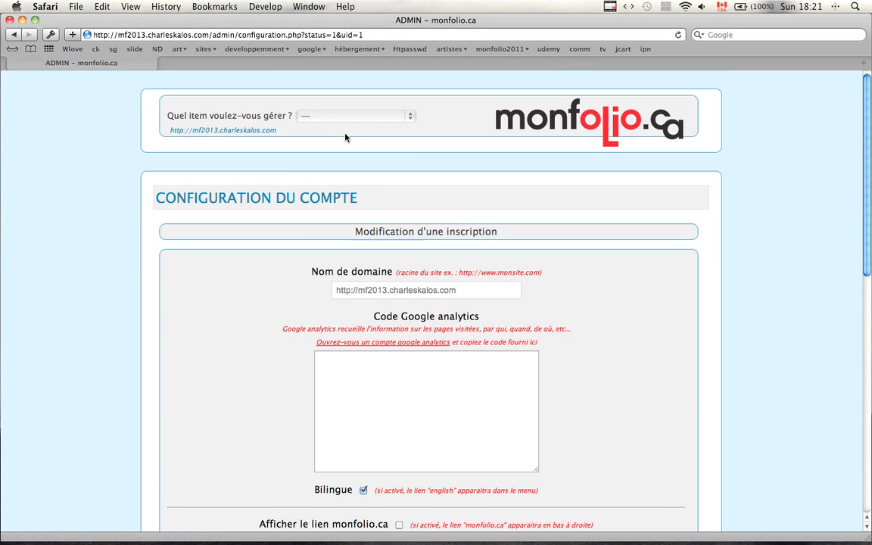
left_click(366, 117)
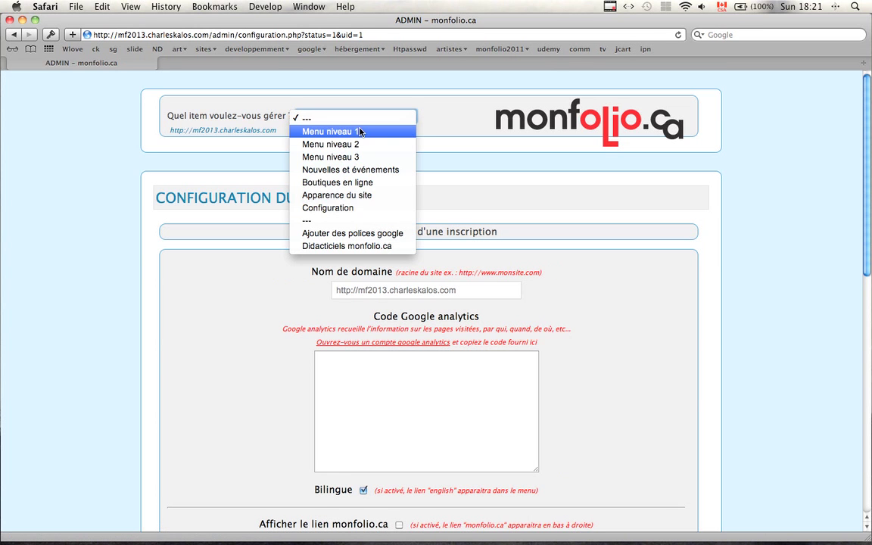
left_click(348, 144)
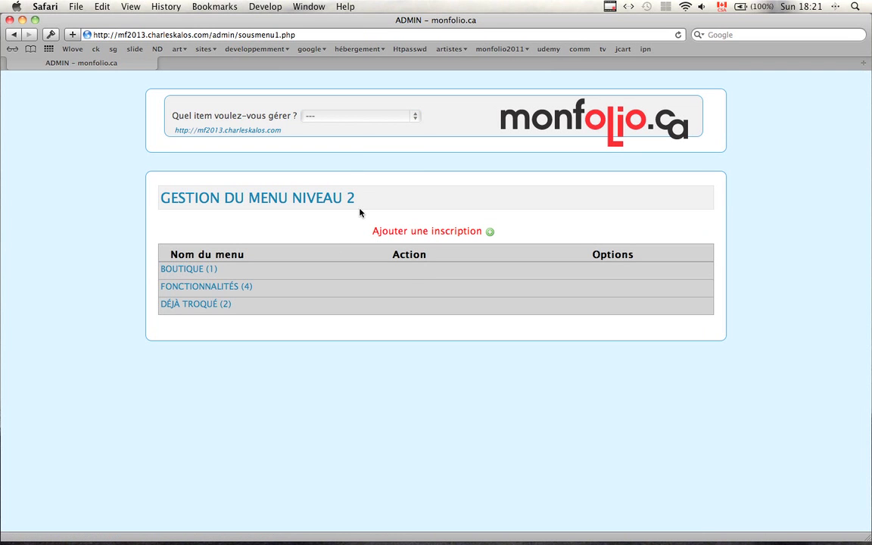
left_click(407, 275)
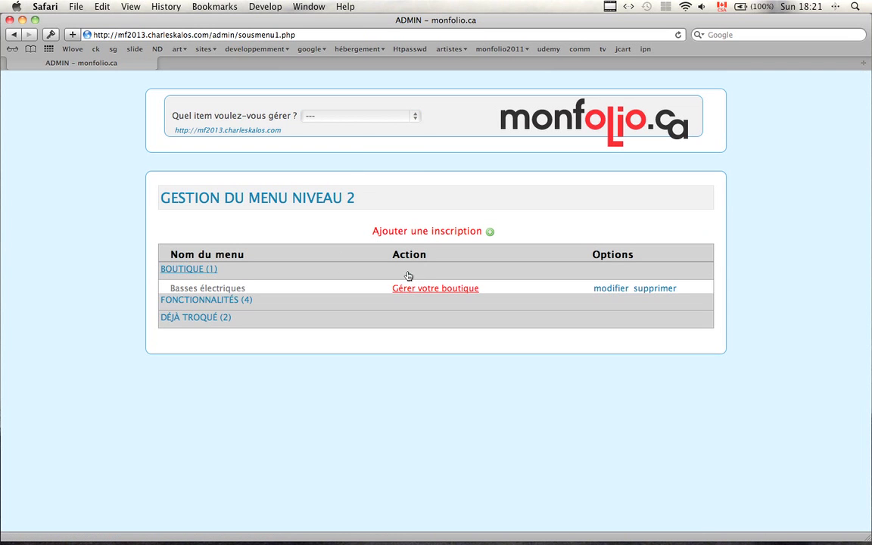
- Start a new level 2 submenu entry associated with BOUTIQUE and set its French menu name to "Guitares"
left_click(424, 233)
left_click(453, 295)
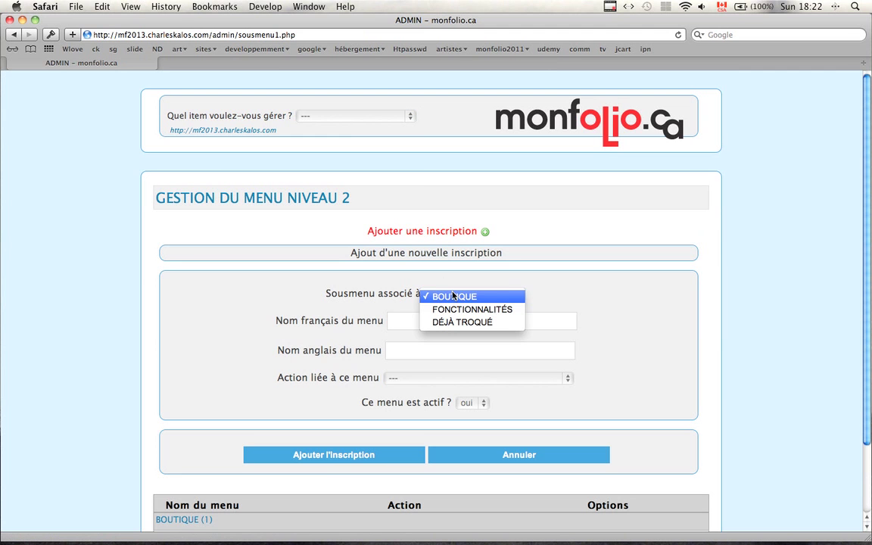
left_click(396, 321)
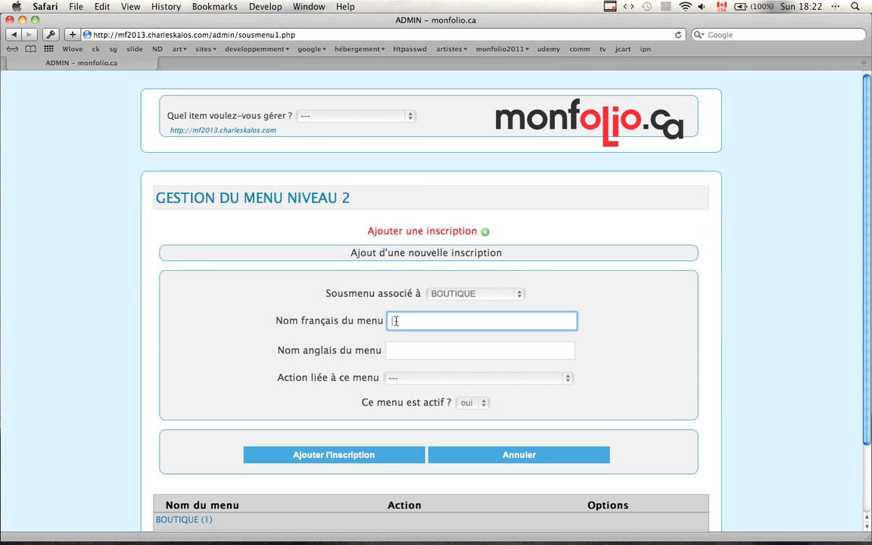
type("Guitares")
- Set the submenu's linked action to "Créer une page boutique" and enter "Guitares" as the French page title
left_click(408, 378)
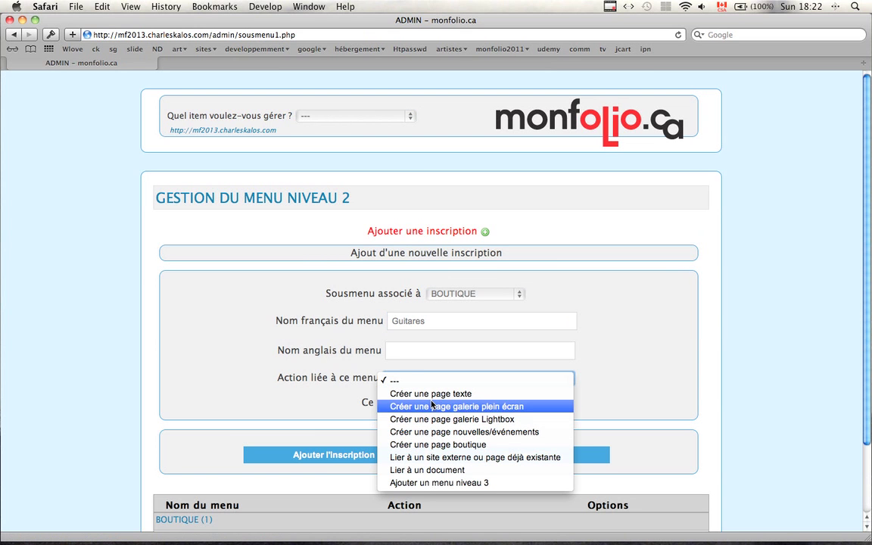
left_click(434, 446)
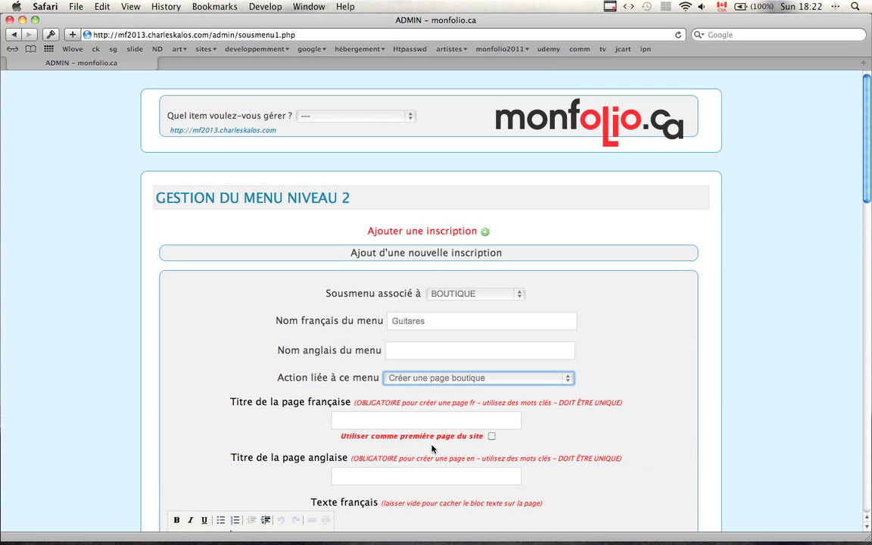
left_click(391, 422)
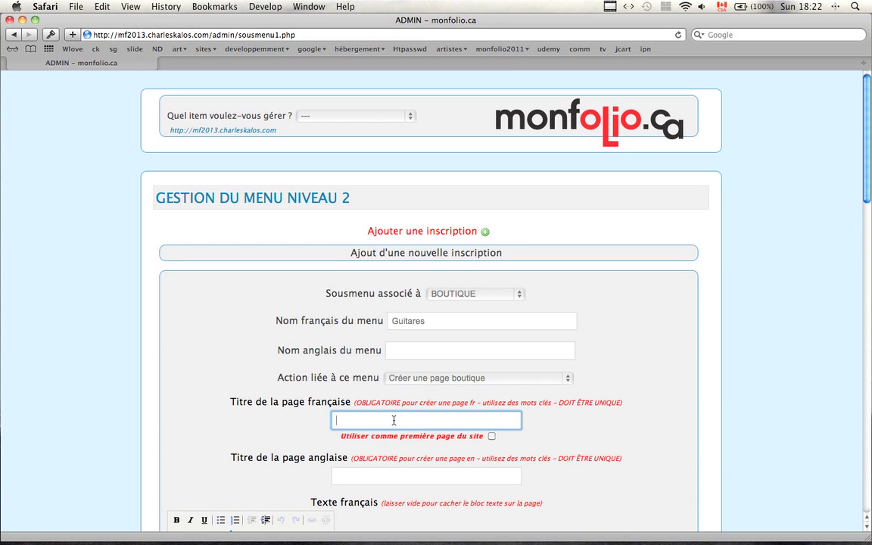
type("Guitares")
- Enlarge the French text editor and enter "GUITARES" followed by the line "Voice mes huitares en stock"
scroll(443, 423, "down", 5)
scroll(443, 423, "down", 1)
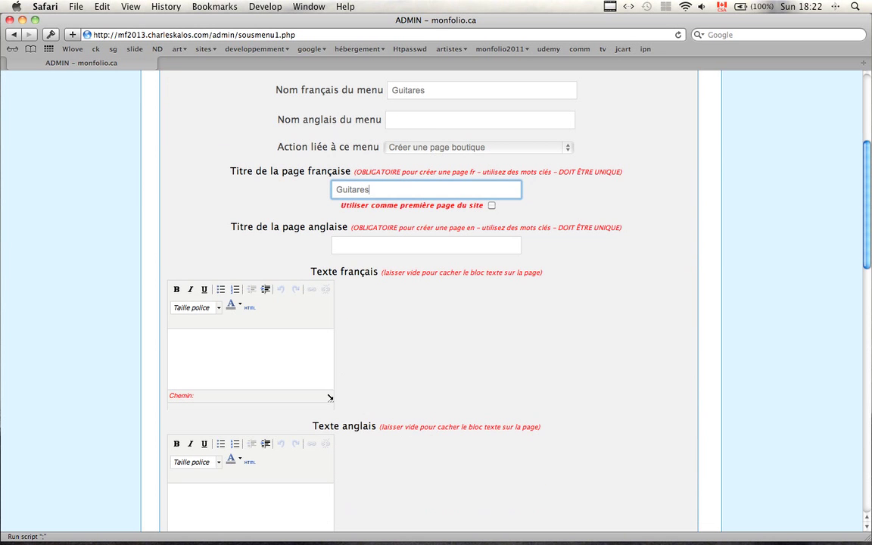
left_click_drag(331, 400, 593, 447)
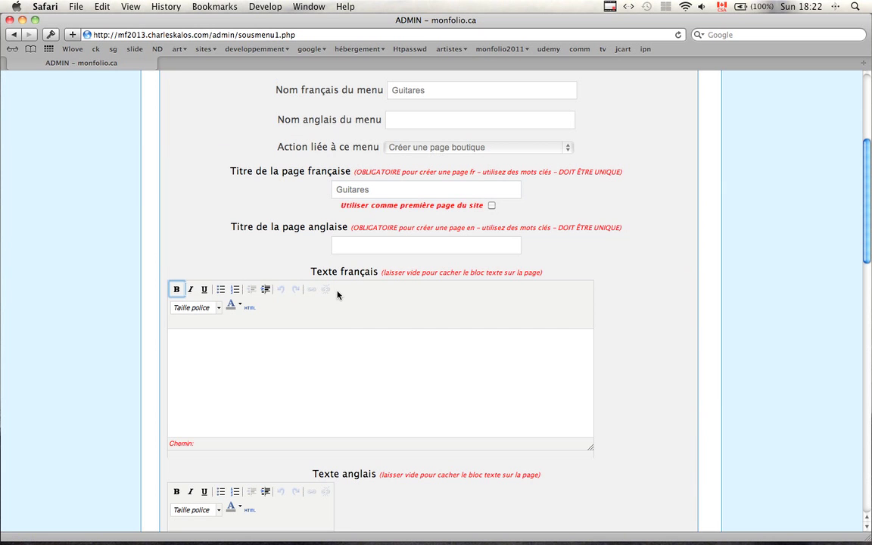
left_click(327, 352)
type("GUITARES")
key("Return")
type("Voice me")
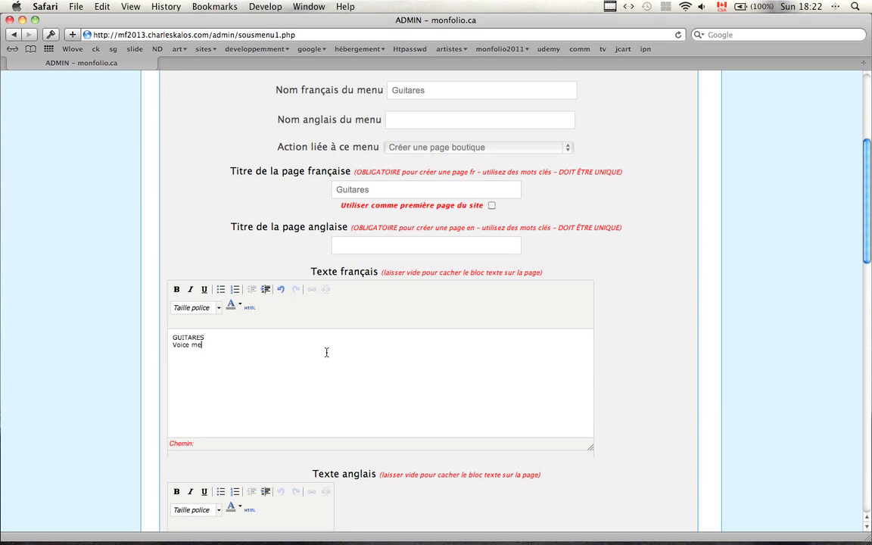
type("s h")
type("uitares e")
type("n stock")
- Choose magasin.jpg from the tone folder as the French background image and submit the new submenu entry
scroll(328, 374, "down", 10)
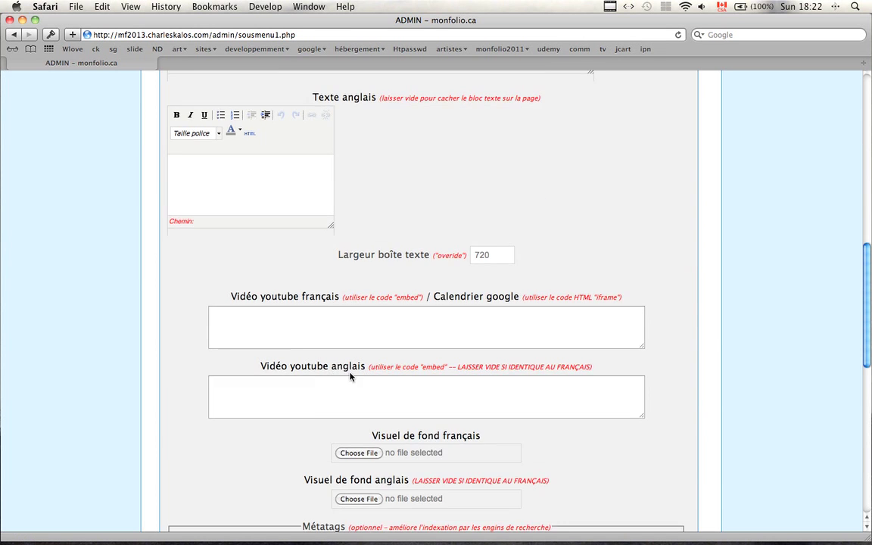
scroll(351, 376, "down", 5)
left_click(359, 280)
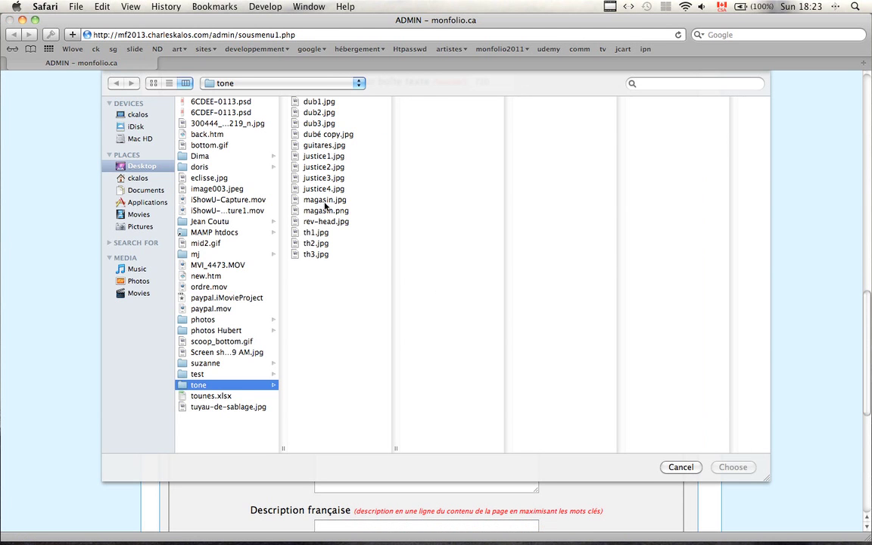
double_click(324, 200)
scroll(364, 300, "down", 10)
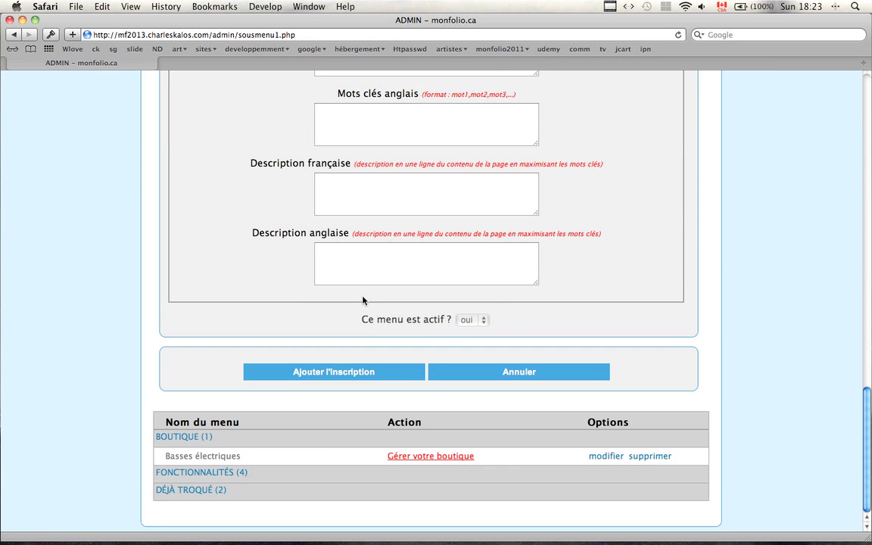
left_click(350, 373)
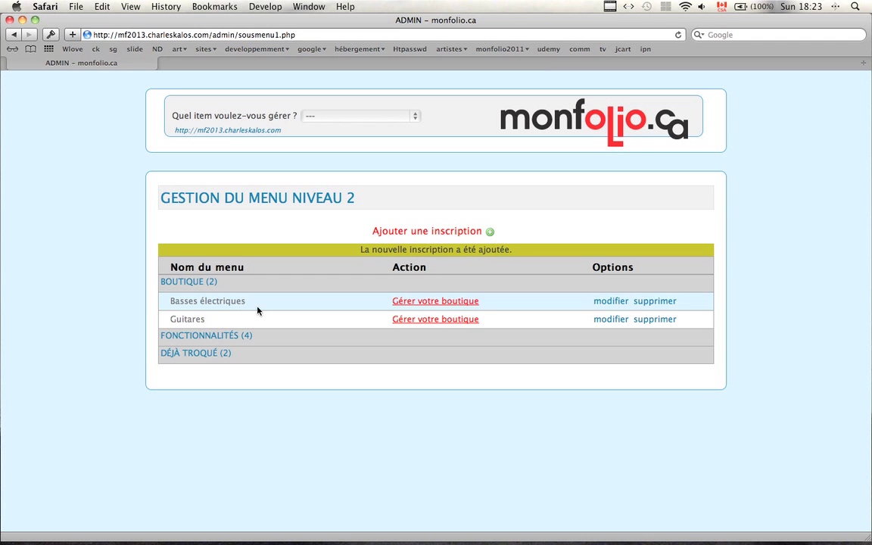
- Open the content management of the online shops (Boutiques en ligne)
mouse_move(261, 320)
left_mouse_down()
mouse_move(260, 299)
mouse_move(263, 327)
mouse_move(279, 306)
mouse_move(272, 327)
left_mouse_up()
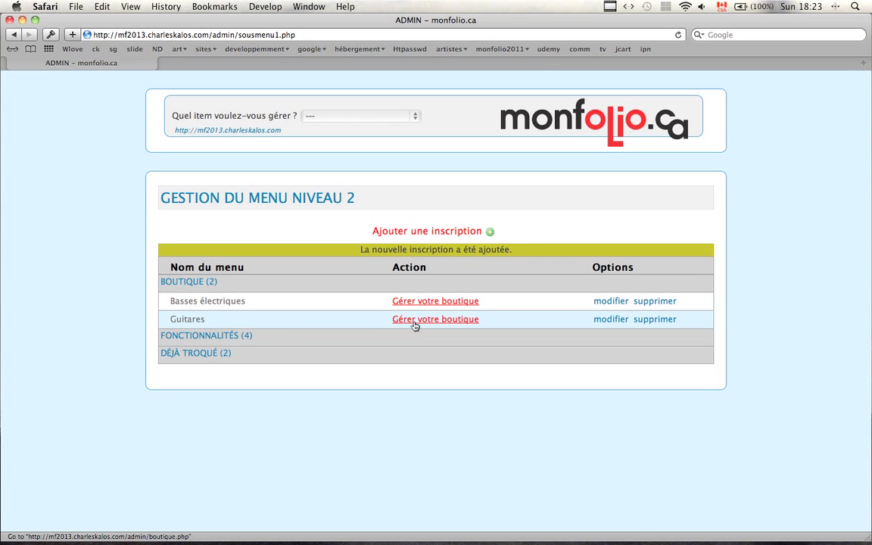
left_click(337, 118)
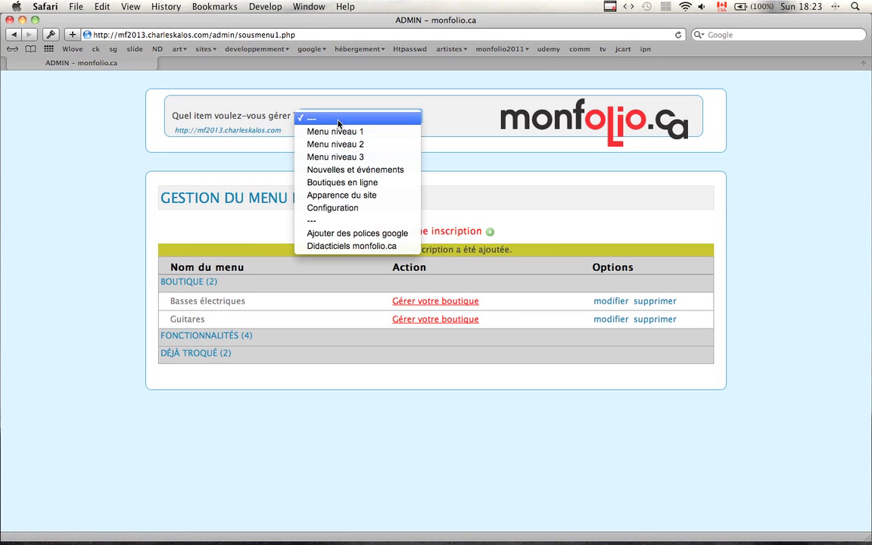
left_click(340, 183)
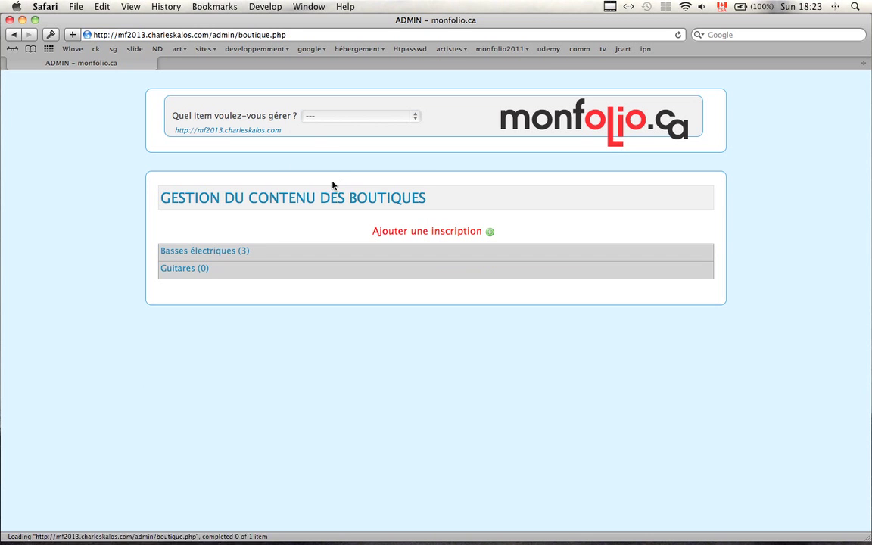
left_click_drag(178, 197, 417, 196)
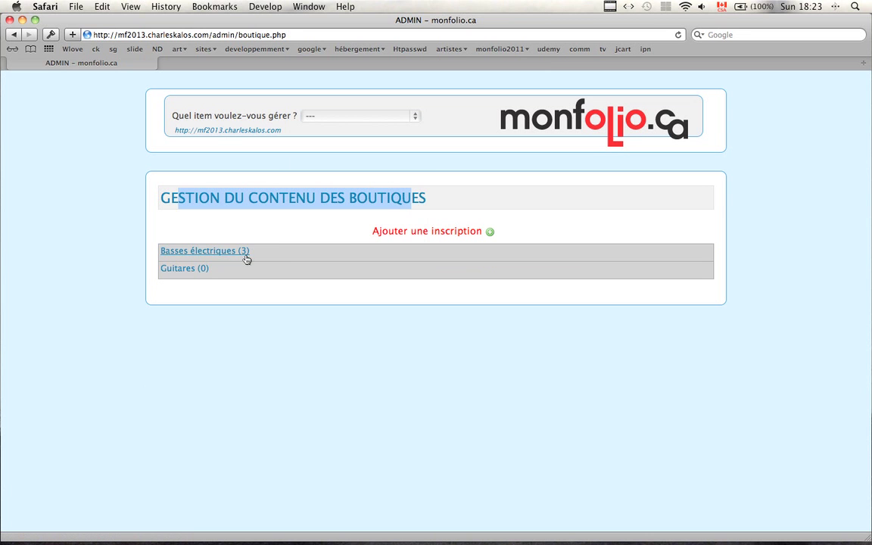
- Start a new shop entry associated with "BOUTIQUE // Guitares" and enter "Fender Stratocaster" as its French title
left_click(409, 232)
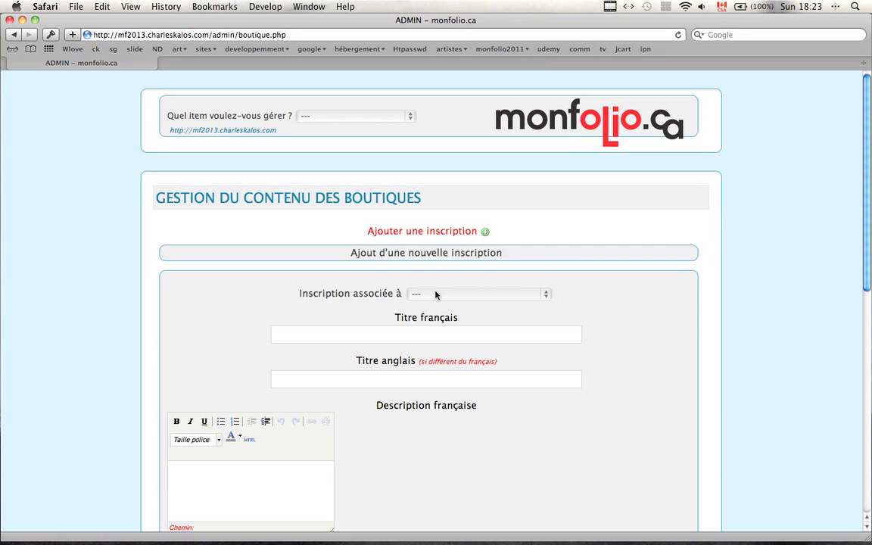
left_click(437, 296)
left_click(447, 324)
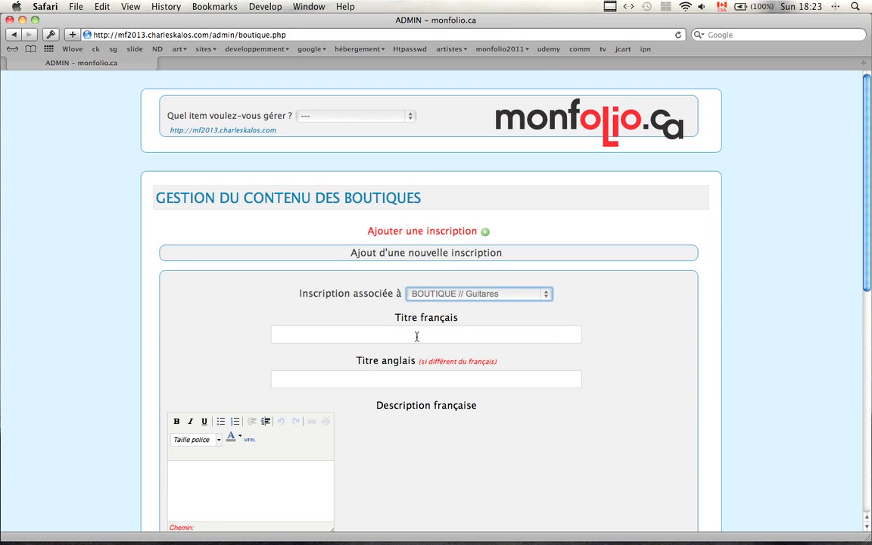
left_click(417, 336)
type("Fe")
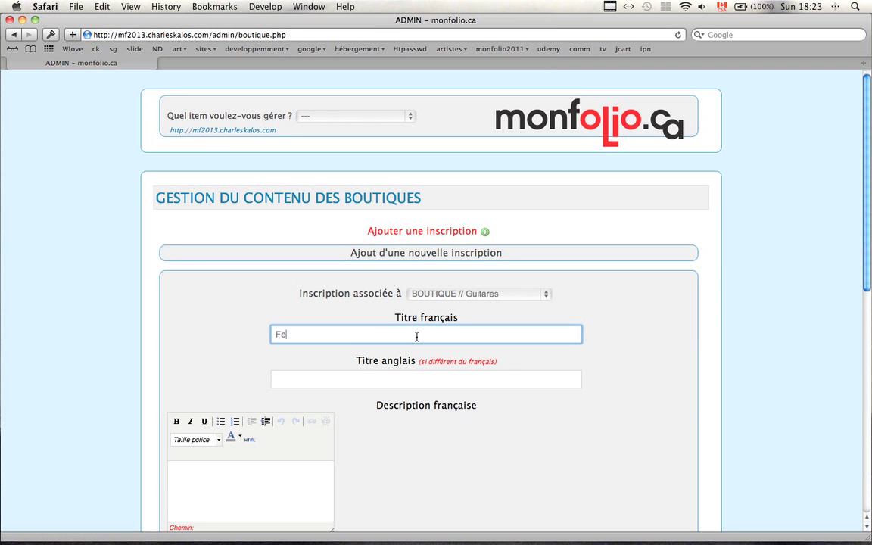
type("nder Stratocaster")
- Enlarge the French description editor and enter "Cette fender kjhfgddkfjg kdjg g kdfkdg kdjfh d kfjghkdfgk"
scroll(386, 303, "down", 5)
left_click_drag(331, 348, 641, 394)
left_click(503, 347)
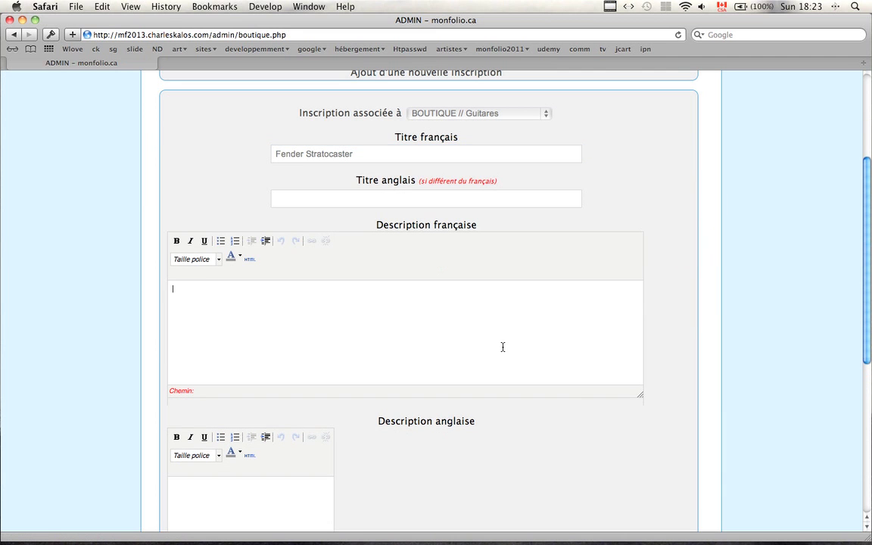
type("Cette fender kjhfgddkfjg kdjg g kdfkdg kdjfh d kfjghkdfgk")
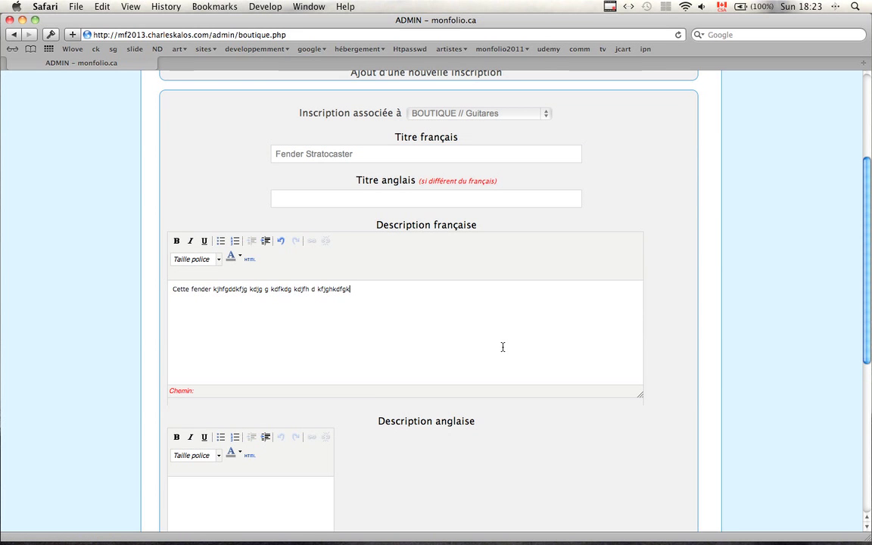
- Set the product's price to 1700.95 $ and choose guitares.jpg from the tone folder as its image
scroll(502, 347, "down", 10)
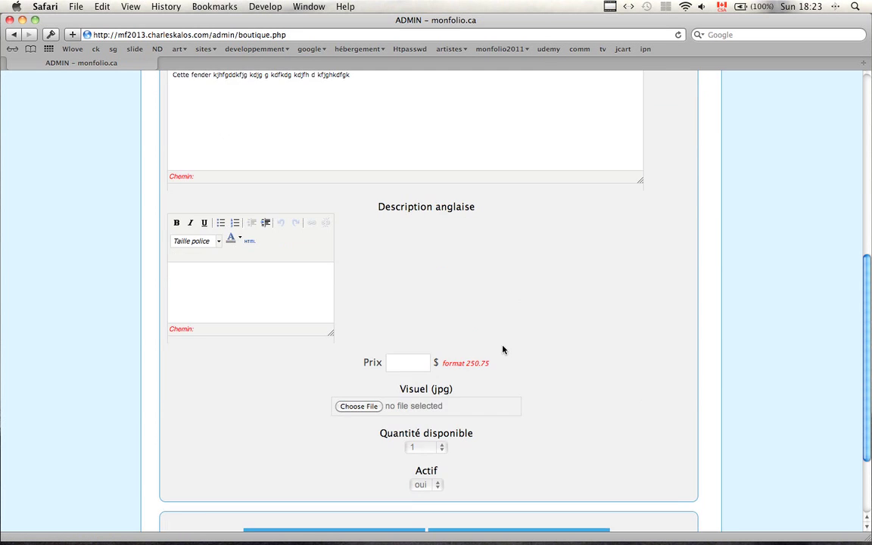
left_click(405, 252)
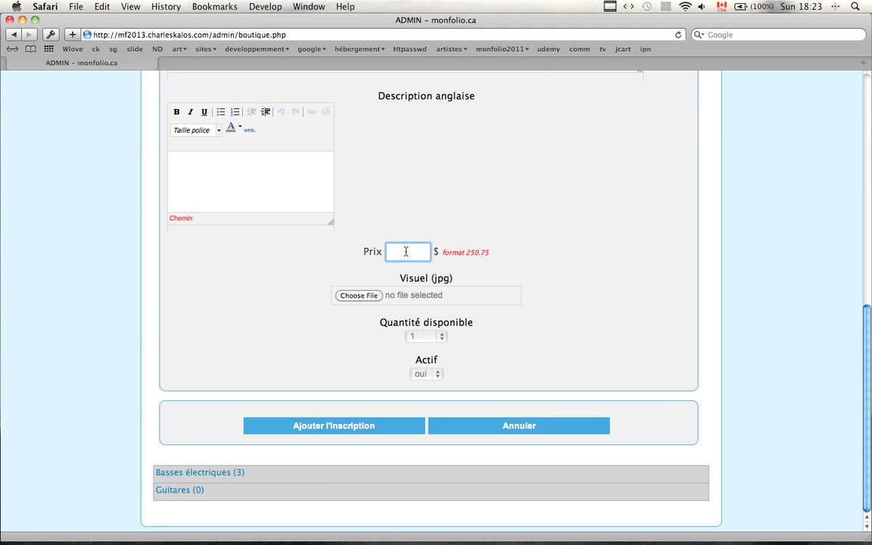
type("1700.95")
left_click_drag(468, 254, 490, 255)
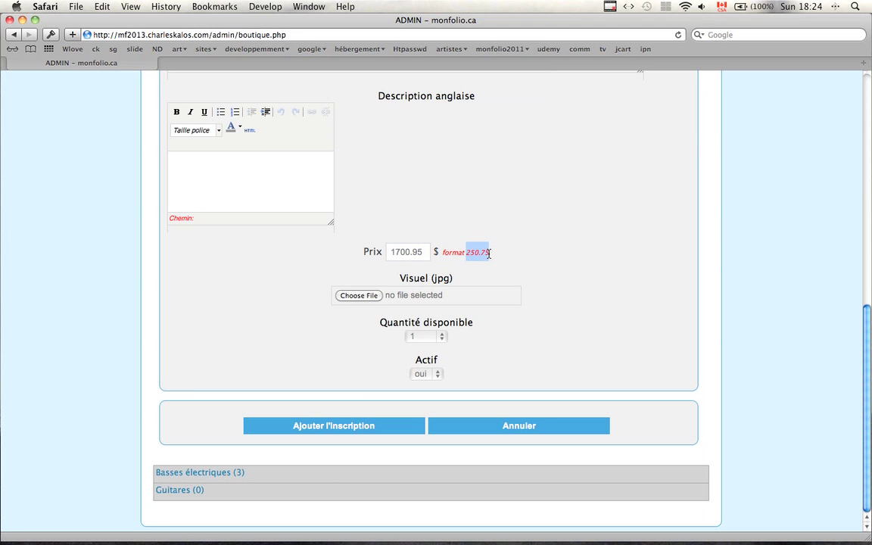
left_click(359, 295)
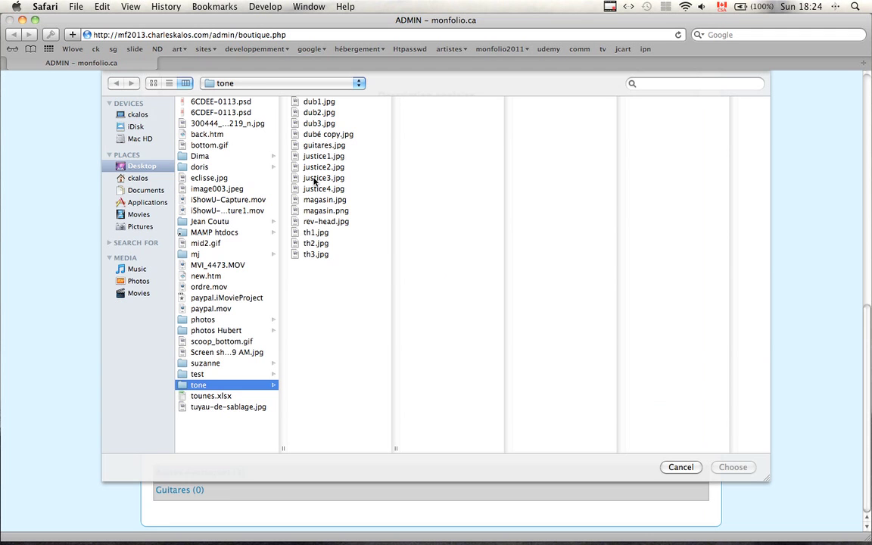
double_click(322, 145)
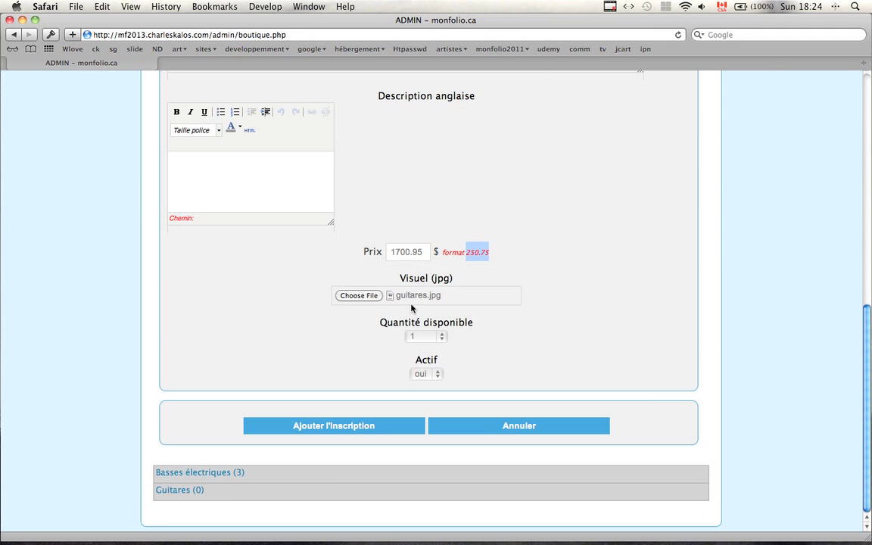
- Keep the available quantity at 1 and submit the new Fender Stratocaster entry
left_click(440, 338)
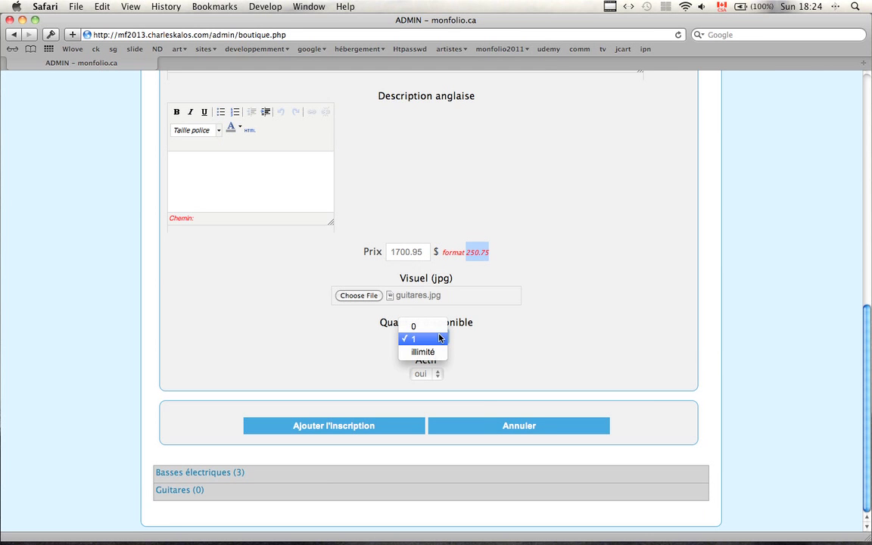
left_click(489, 337)
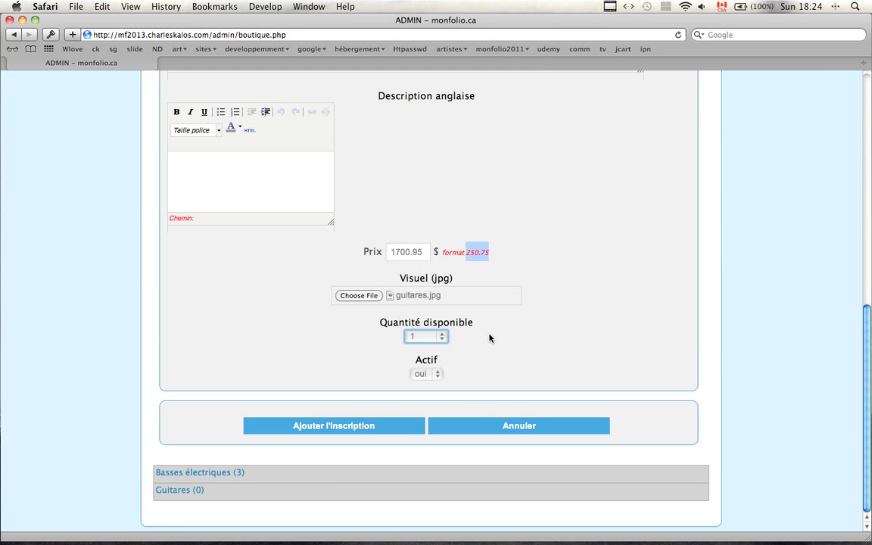
left_click(354, 427)
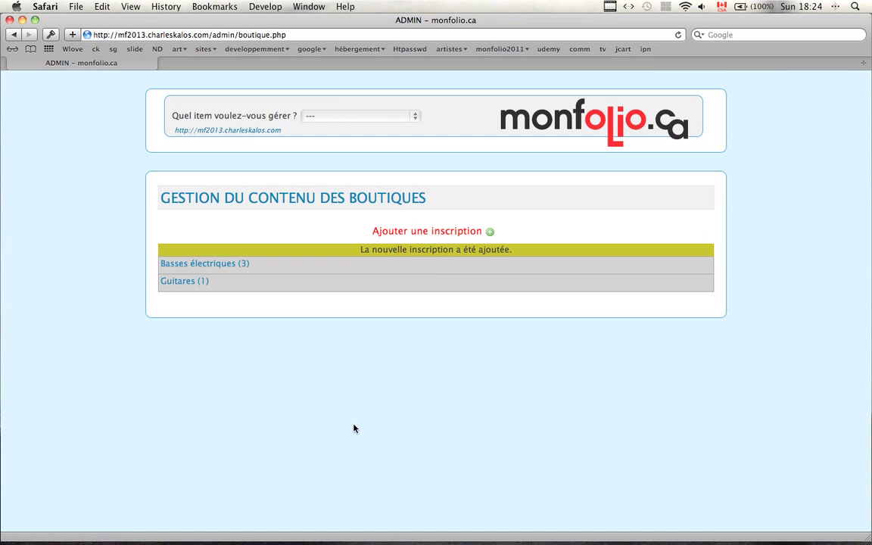
- Open the Guitares shop page on the public site, view the Fender Stratocaster's enlarged photo and close it
left_click(248, 134)
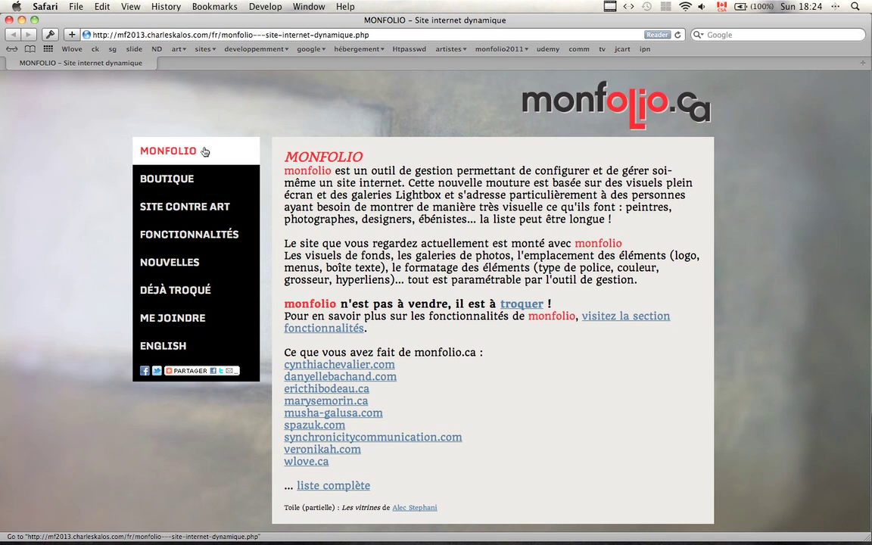
mouse_move(187, 181)
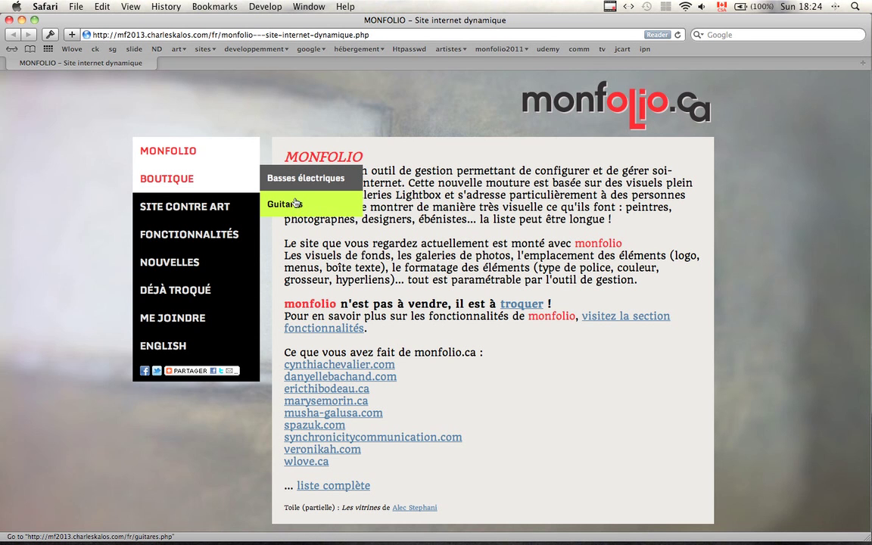
left_click(296, 204)
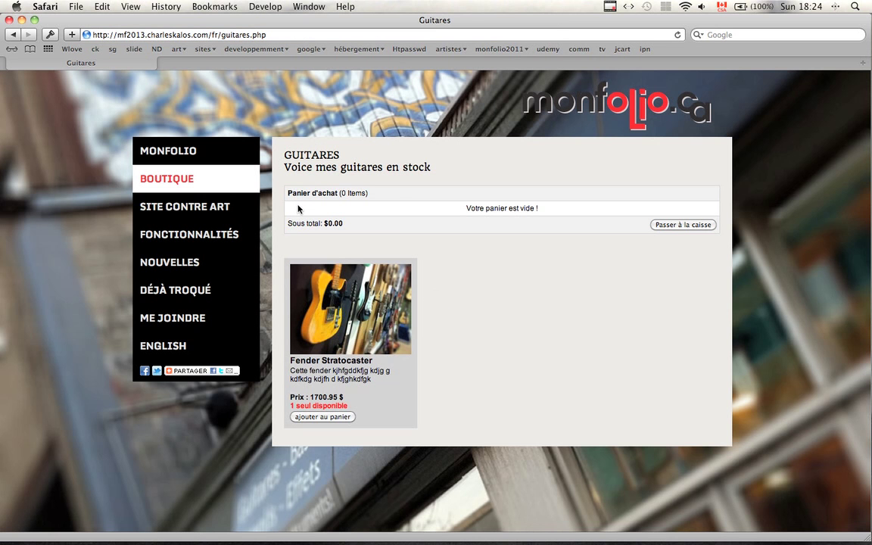
left_click(365, 307)
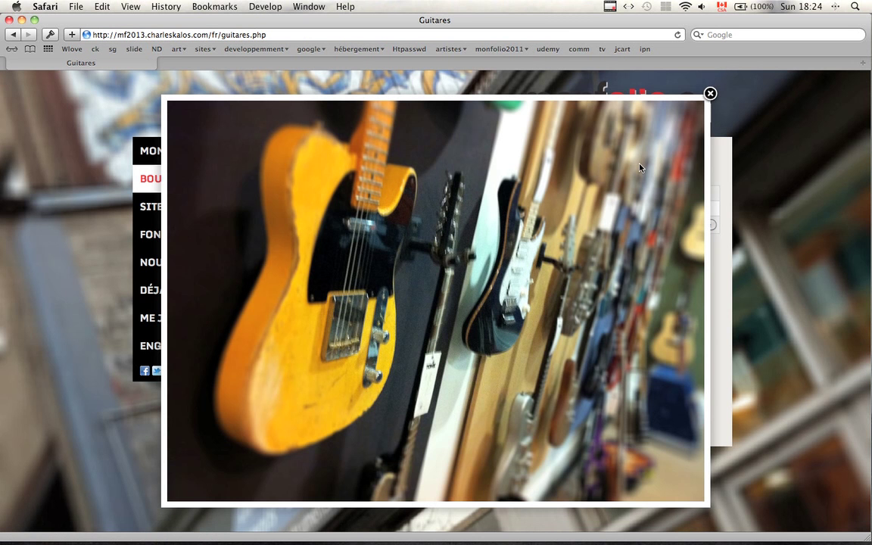
left_click(710, 93)
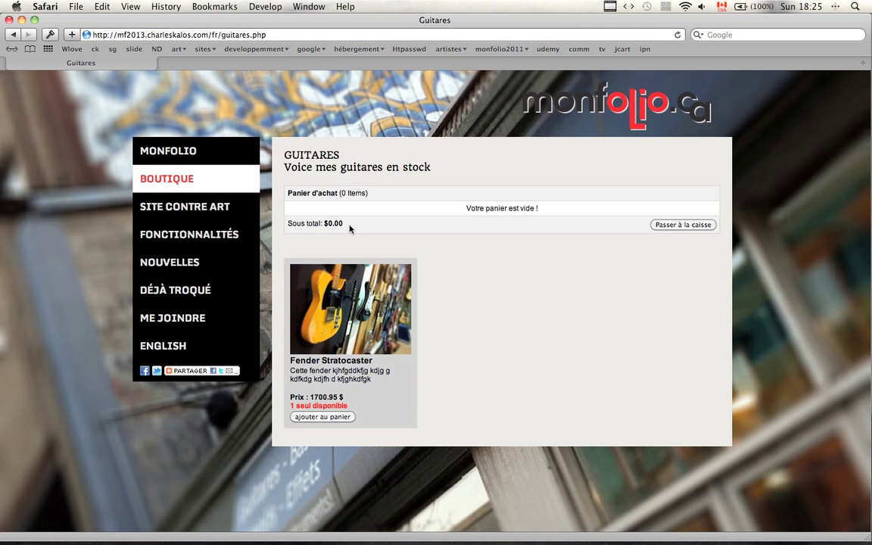
- Add the Fender Stratocaster to the cart, try removing it, and add it again
left_click(338, 418)
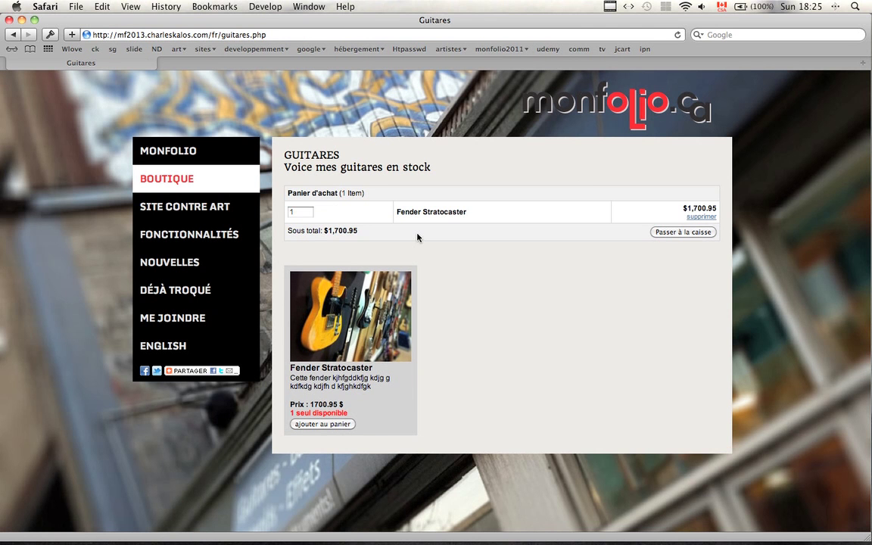
left_click(695, 217)
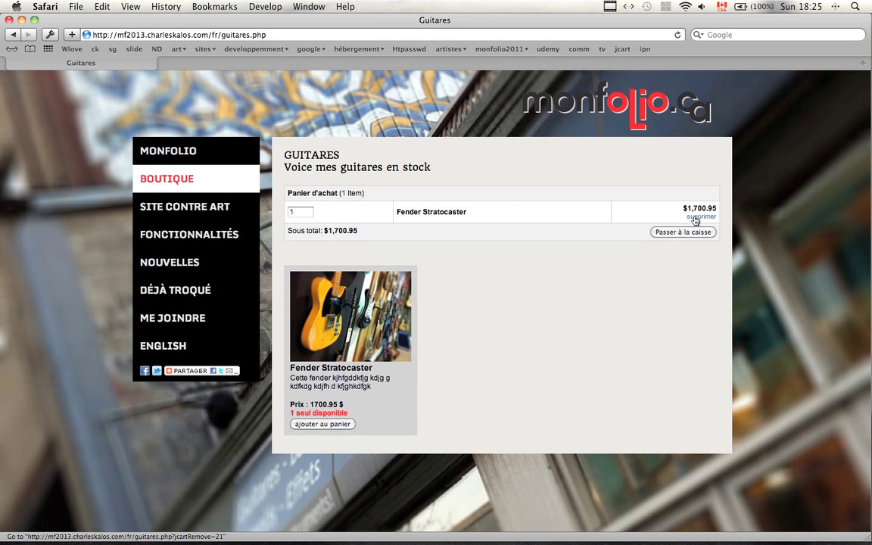
left_click(324, 416)
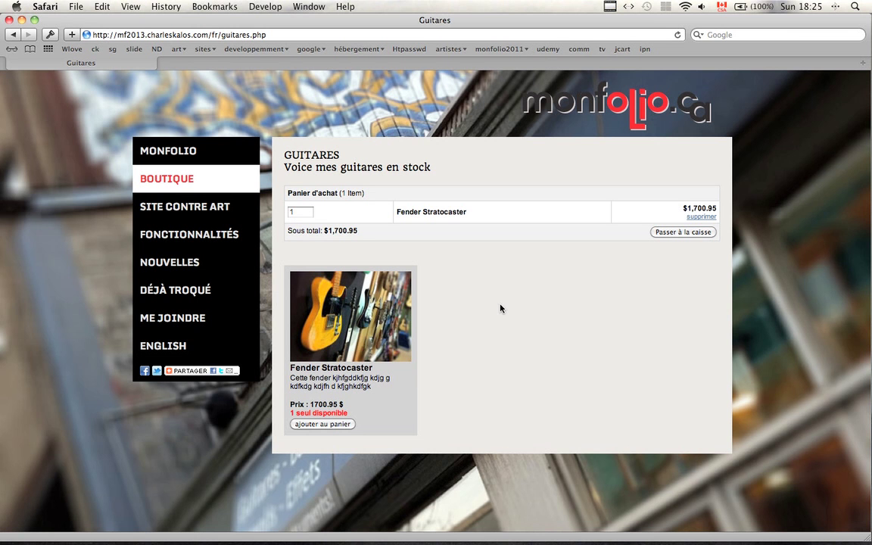
- View the checkout page for the cart and return to shopping
left_click(679, 233)
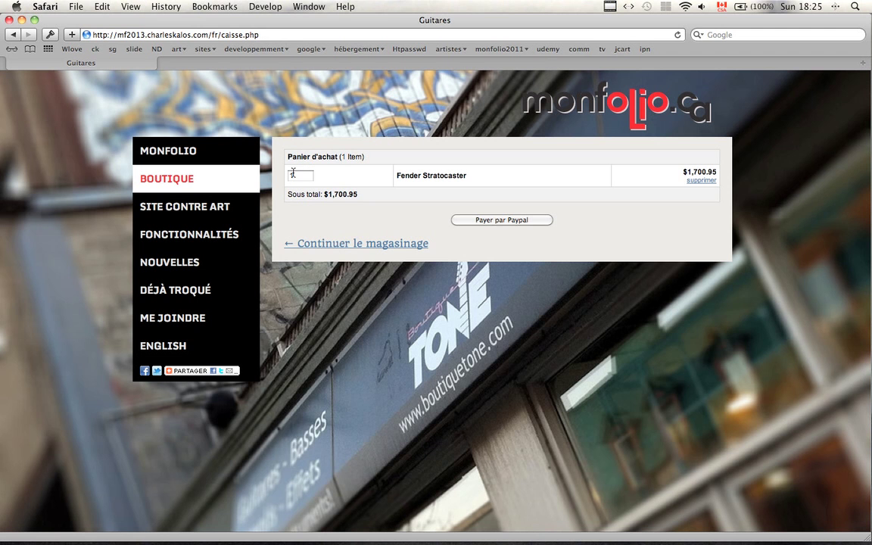
left_click(359, 244)
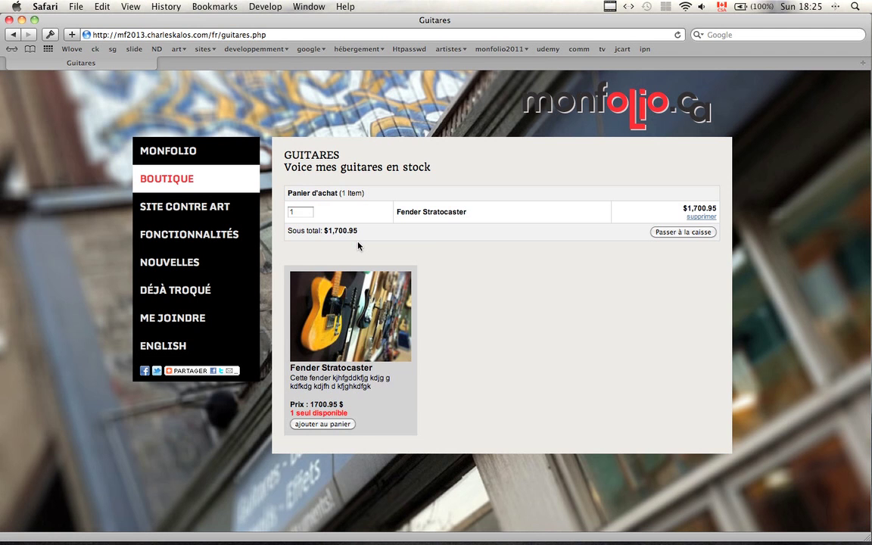
- Open the Basses électriques shop page and add 3 units of the Basse Reverend Dub to the cart
mouse_move(214, 180)
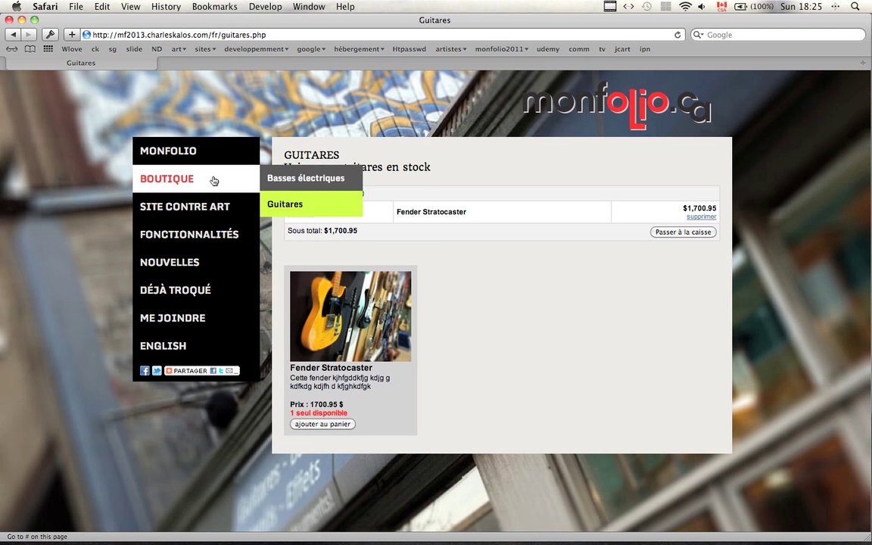
left_click(301, 179)
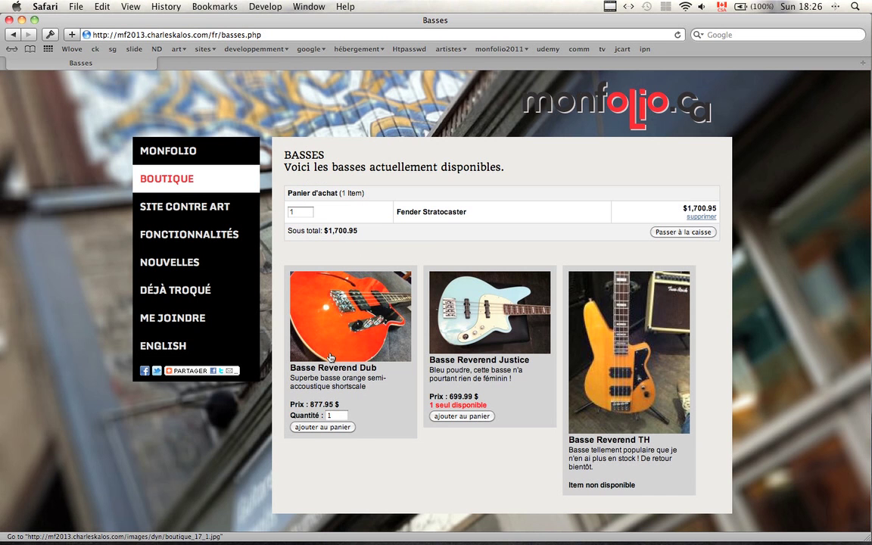
left_click(336, 416)
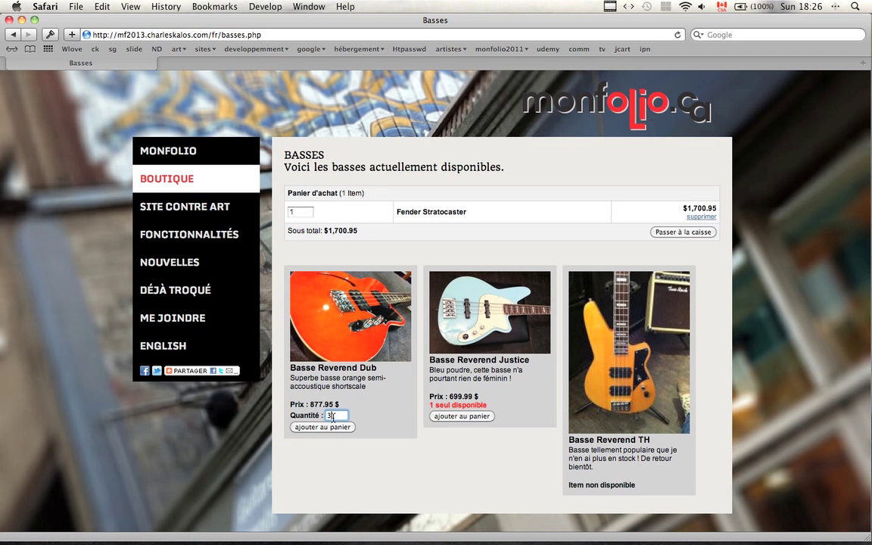
double_click(333, 416)
type("3")
left_click(321, 427)
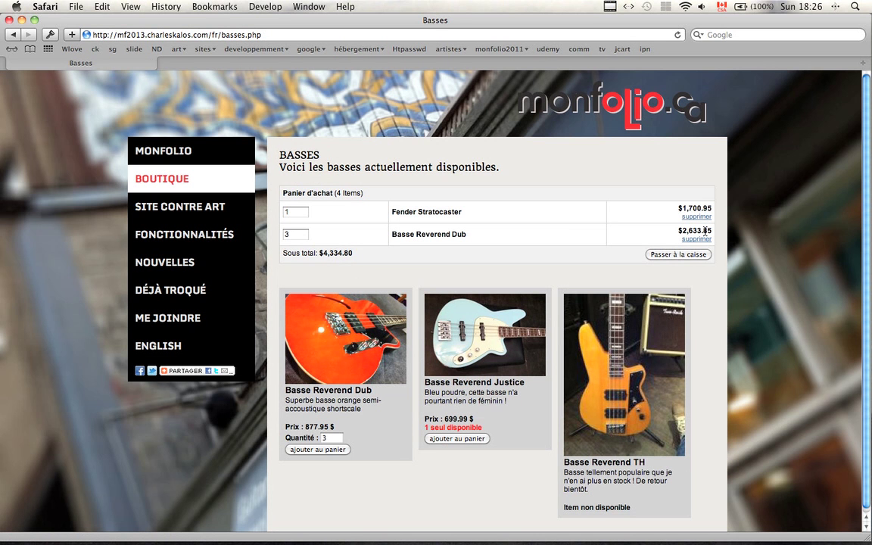
- Set the Basse Reverend Dub's quantity in the cart to 2
left_click(284, 235)
left_click_drag(282, 236, 331, 239)
type("2")
left_click(348, 241)
- View the Basse Reverend TH's enlarged photo, close it and check the bass's availability note
scroll(614, 400, "down", 1)
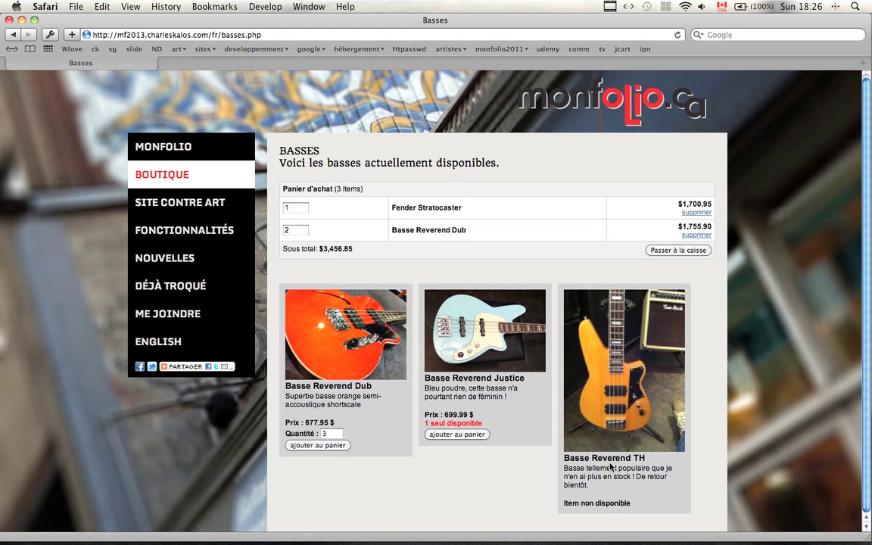
left_click(615, 402)
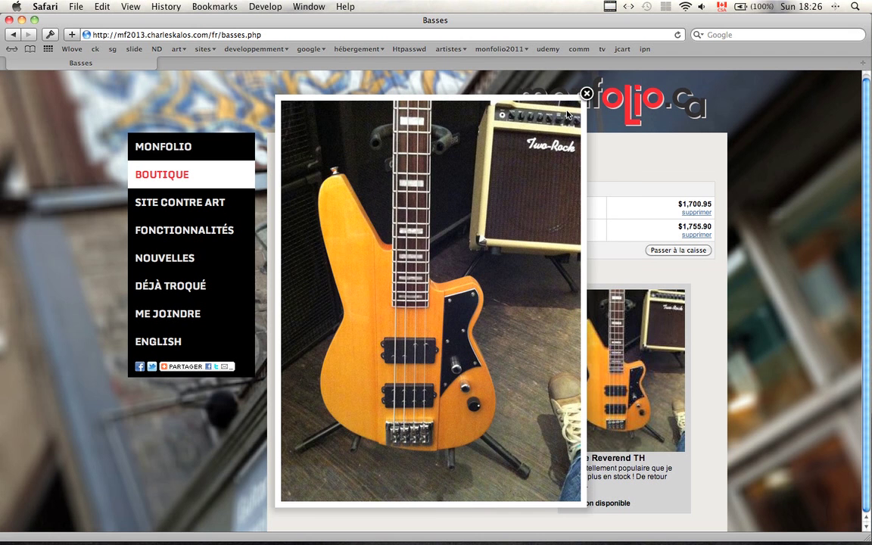
left_click(587, 93)
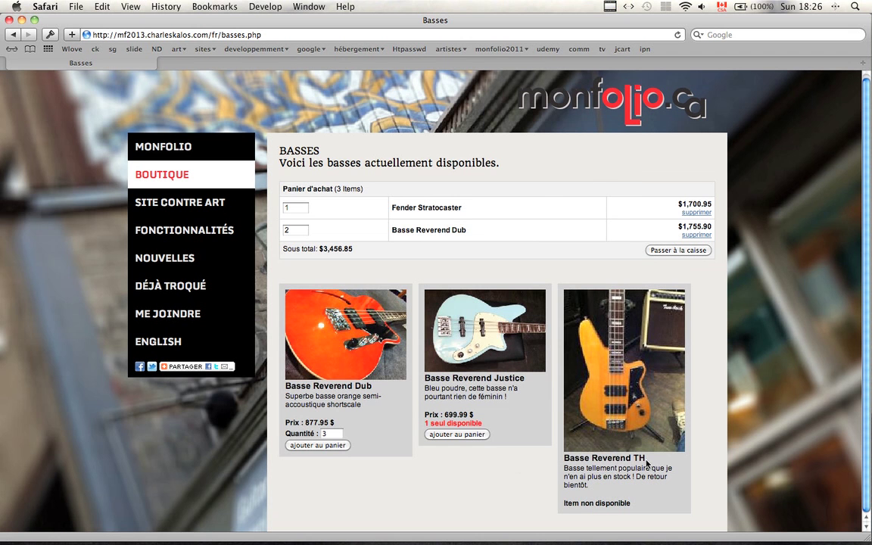
double_click(606, 503)
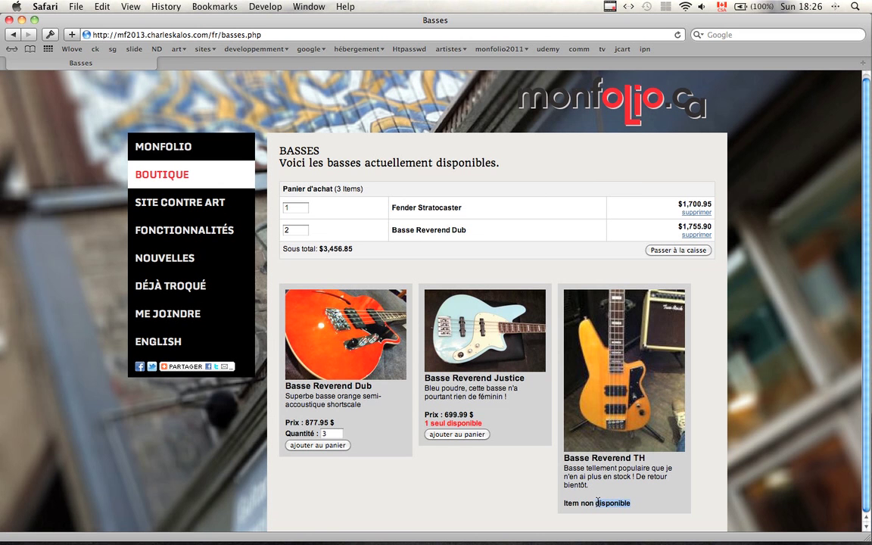
- Proceed through checkout to PayPal payment and open the card payment form for buyers without a PayPal account
left_click(676, 251)
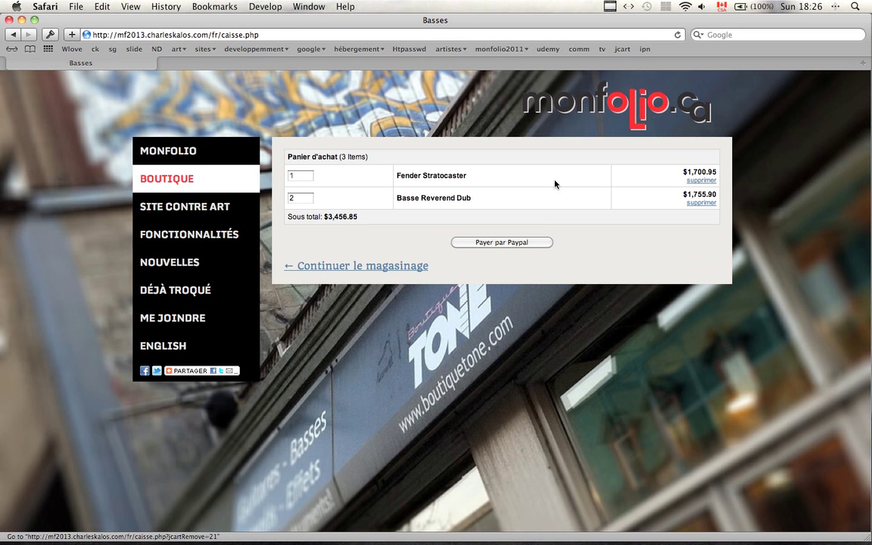
left_click(499, 244)
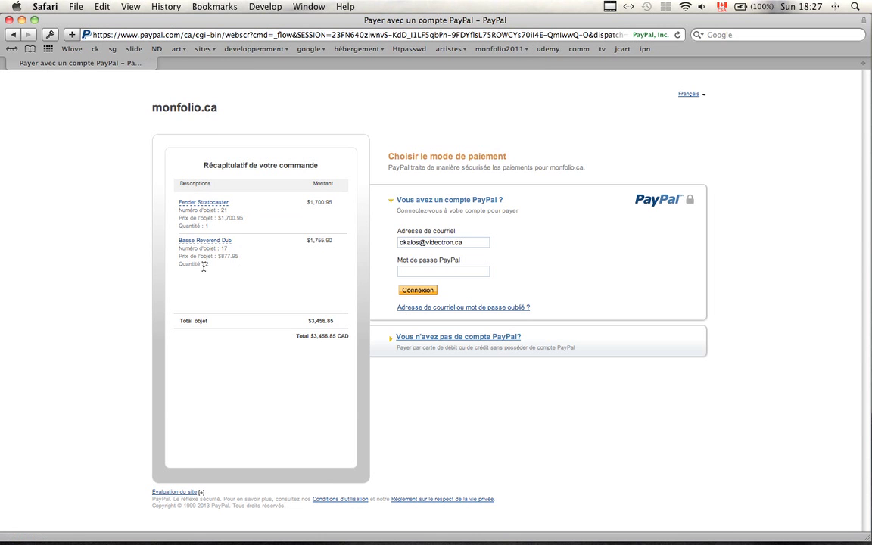
left_click(497, 338)
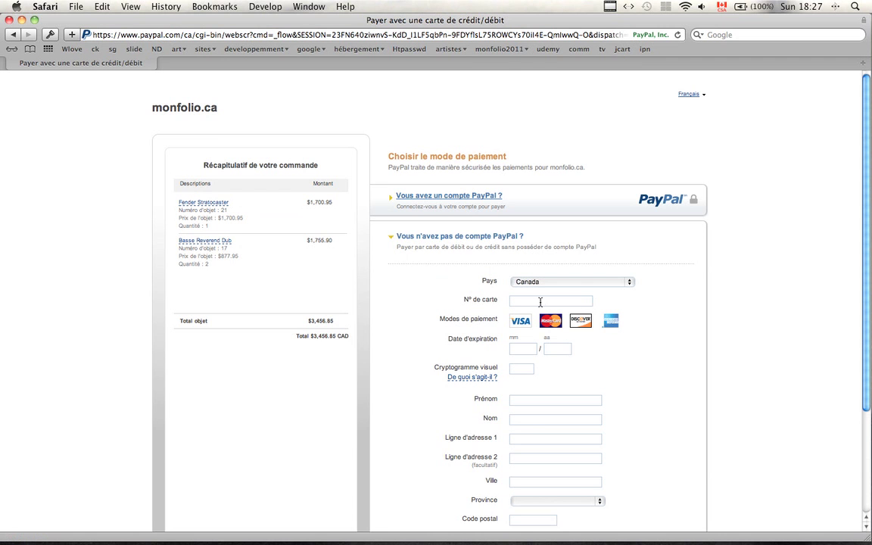
scroll(541, 304, "down", 4)
scroll(542, 304, "down", 1)
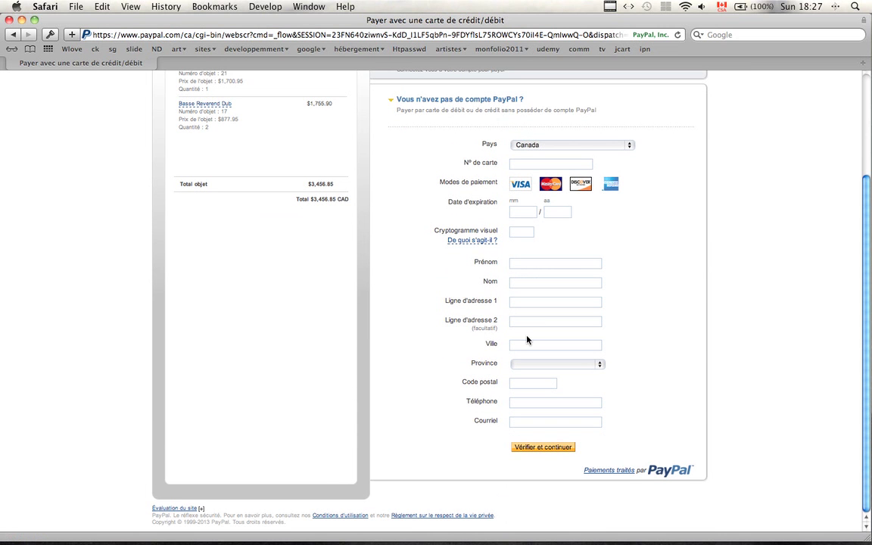
- Switch to the PayPal payment notification in Mail, review the buyer details, purchased item and taxes, and close the message
mouse_move(0, 544)
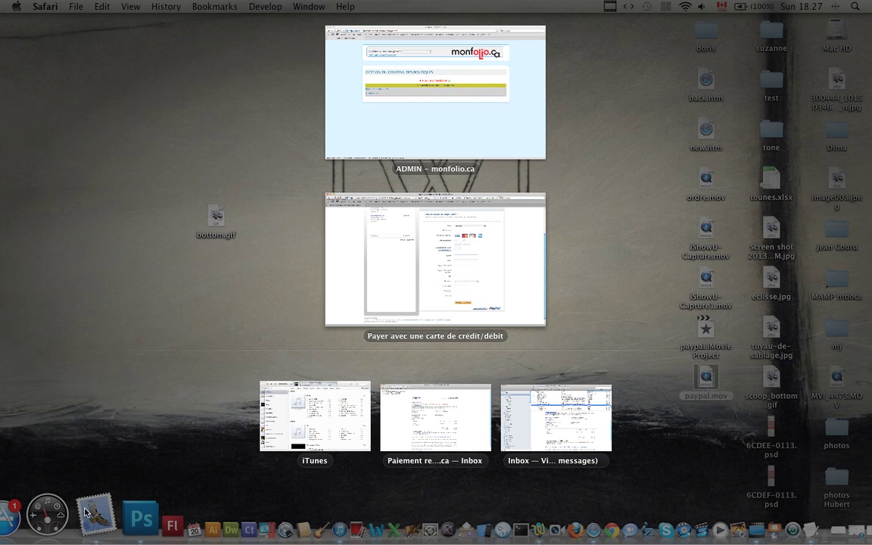
left_click(391, 443)
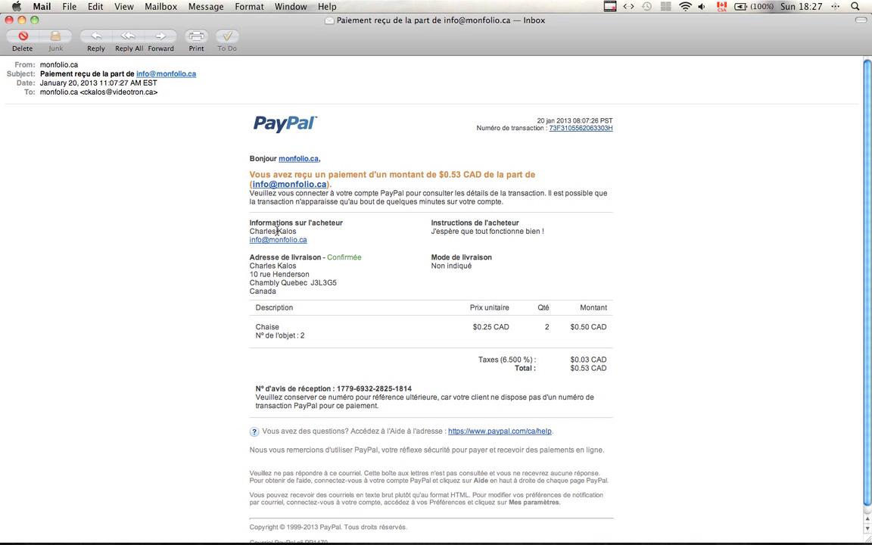
mouse_move(249, 263)
left_click_drag(257, 327, 281, 326)
left_click_drag(478, 359, 537, 362)
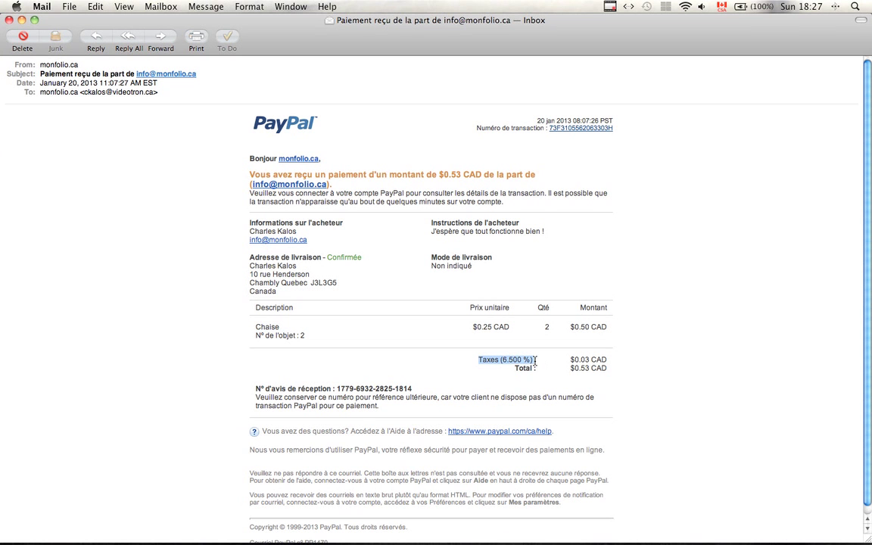
scroll(537, 362, "down", 1)
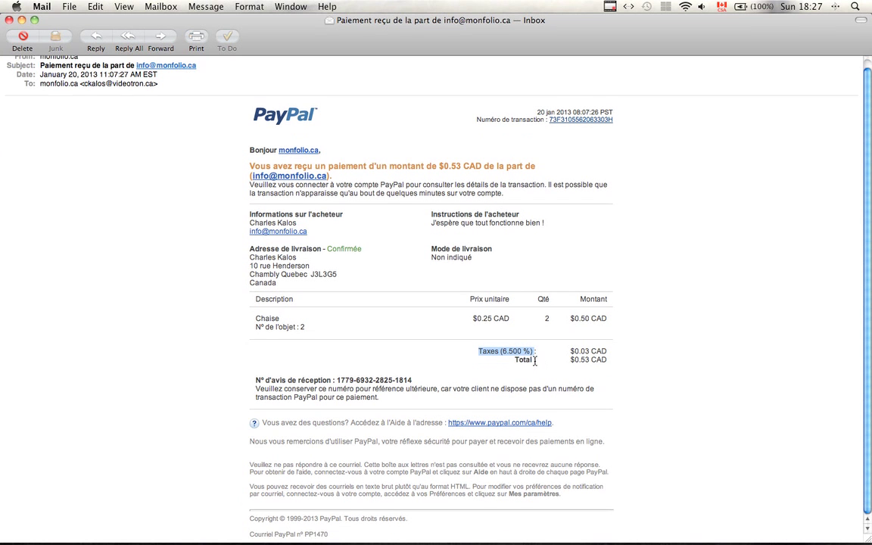
left_click(9, 20)
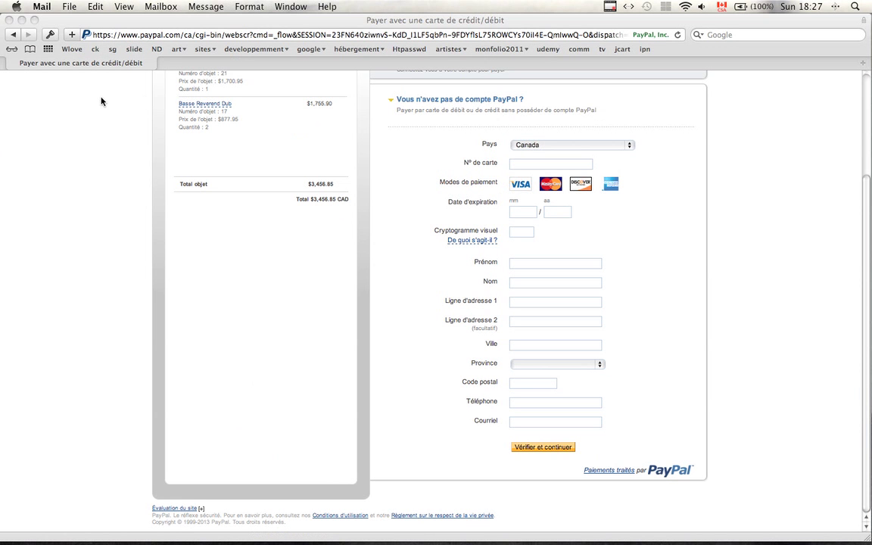
- Close the PayPal card payment page, view the public site's home page from the shop admin and return to the admin
left_click(9, 21)
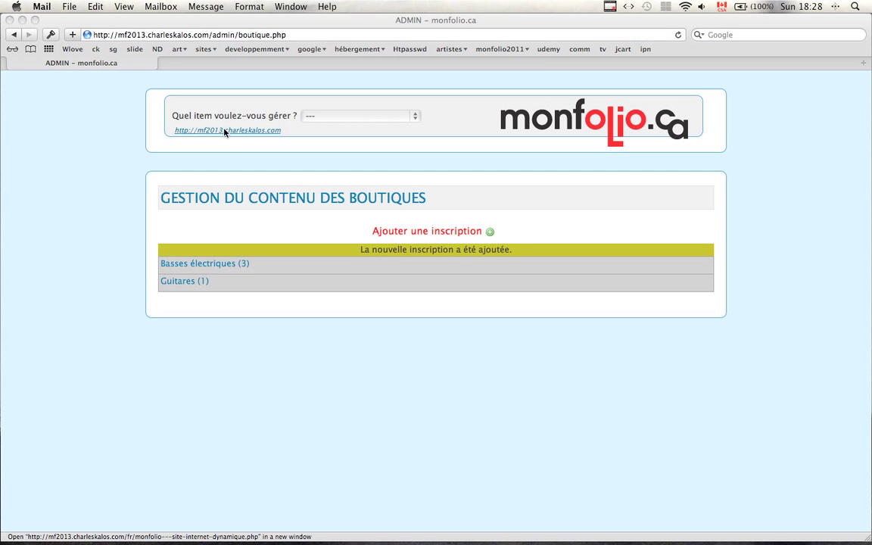
left_click(225, 132)
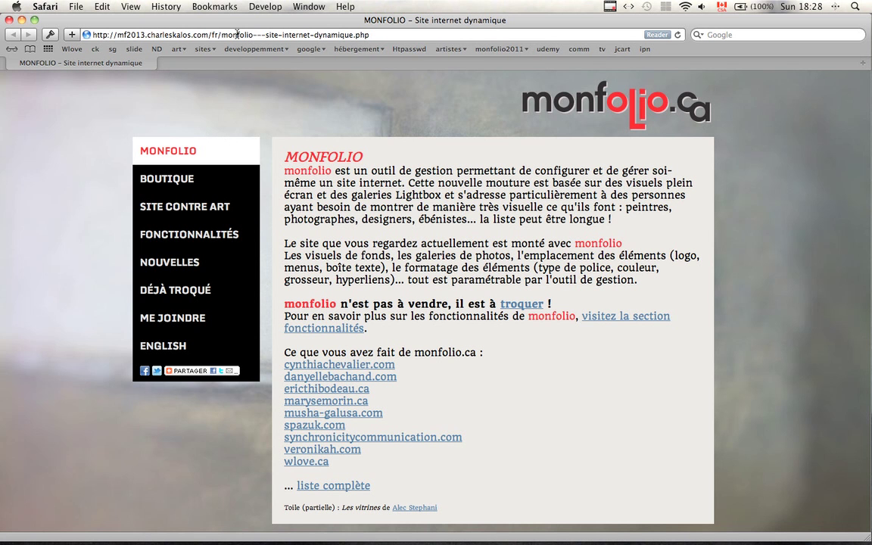
left_click(8, 19)
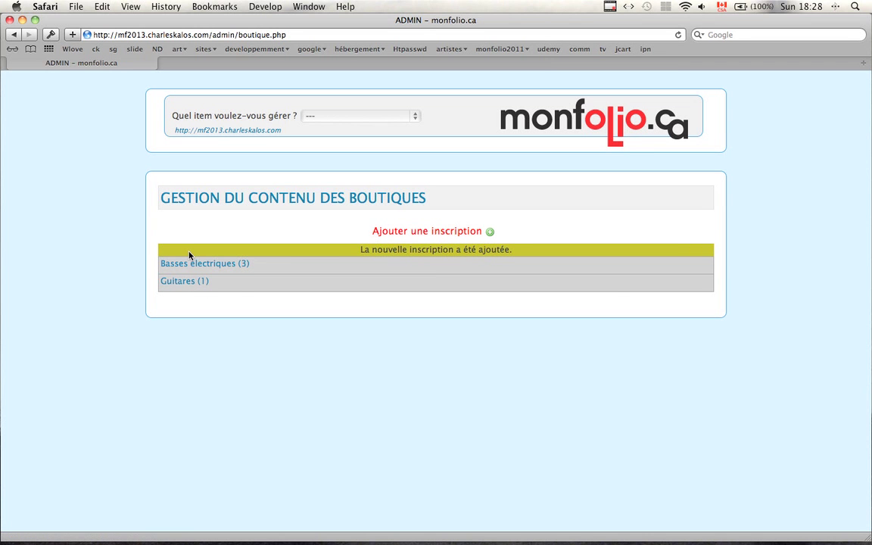
- Set the Fender Stratocaster's available quantity to 0 in the Guitares shop and save the modified entry
left_click(187, 282)
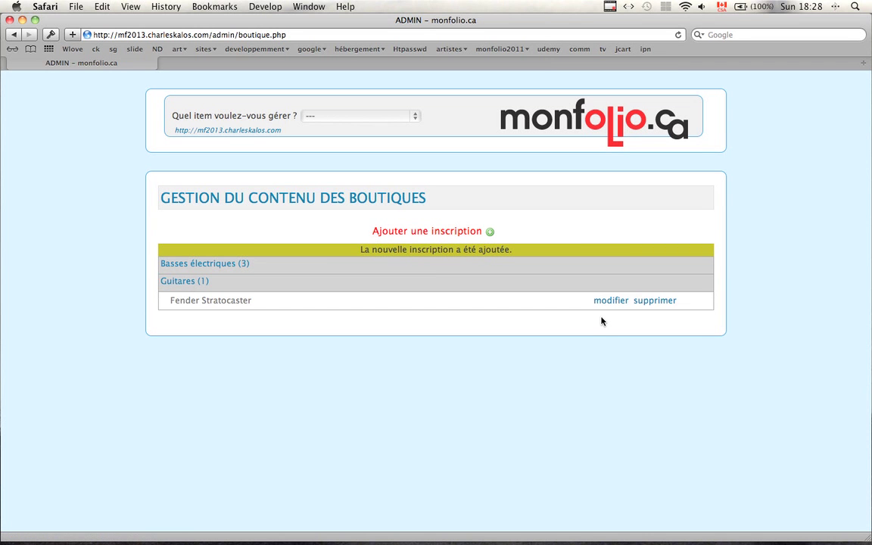
left_click(616, 302)
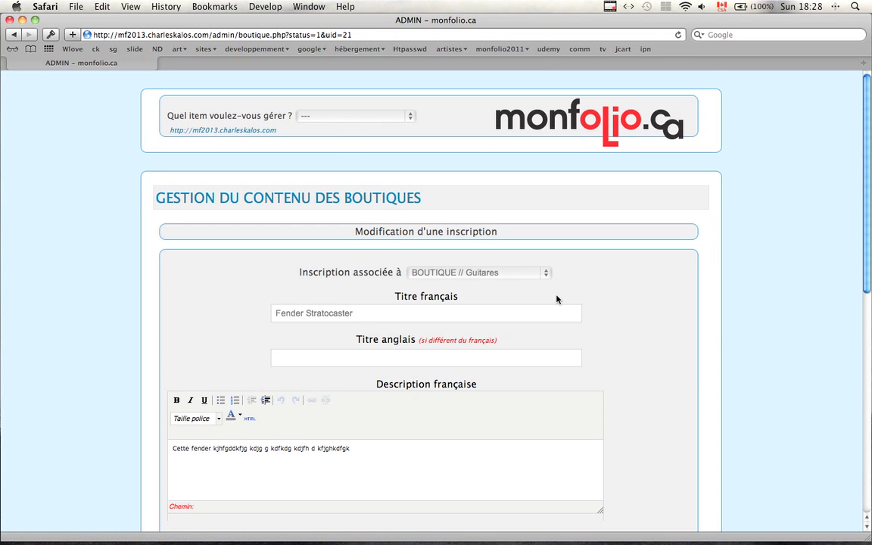
scroll(556, 299, "down", 10)
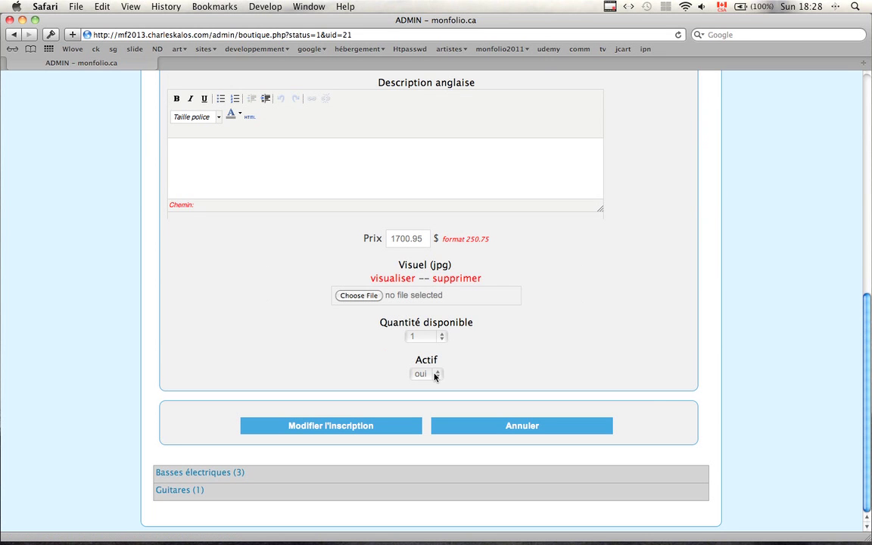
left_click(425, 336)
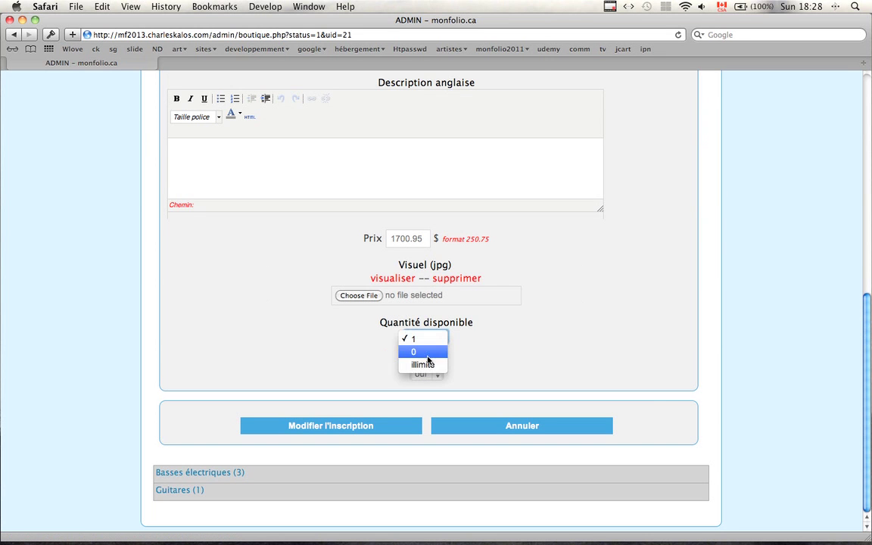
left_click(428, 355)
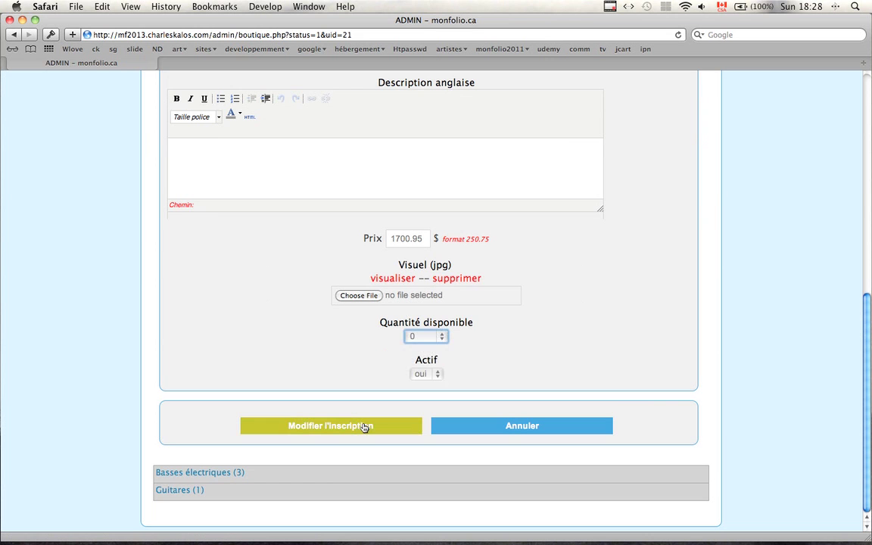
left_click(364, 427)
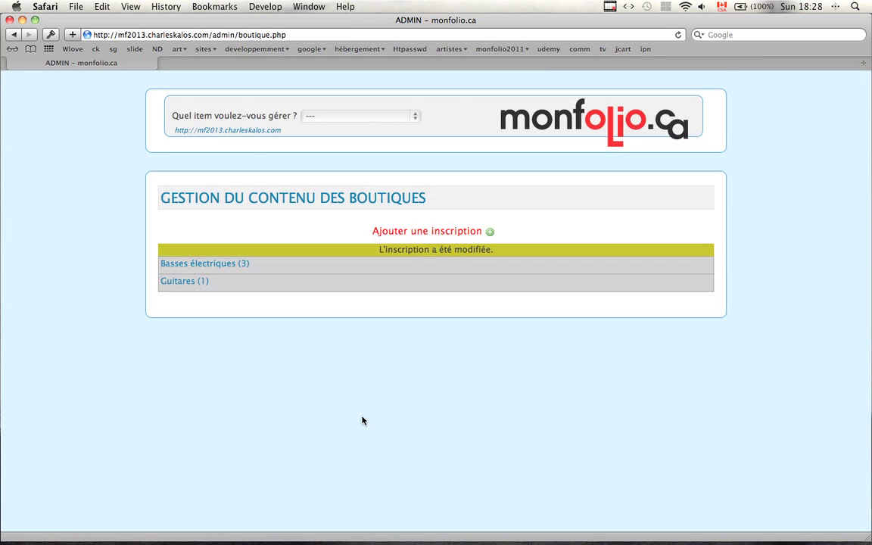
- Open the public site's Guitares shop page to check the Fender Stratocaster's availability
left_click(241, 132)
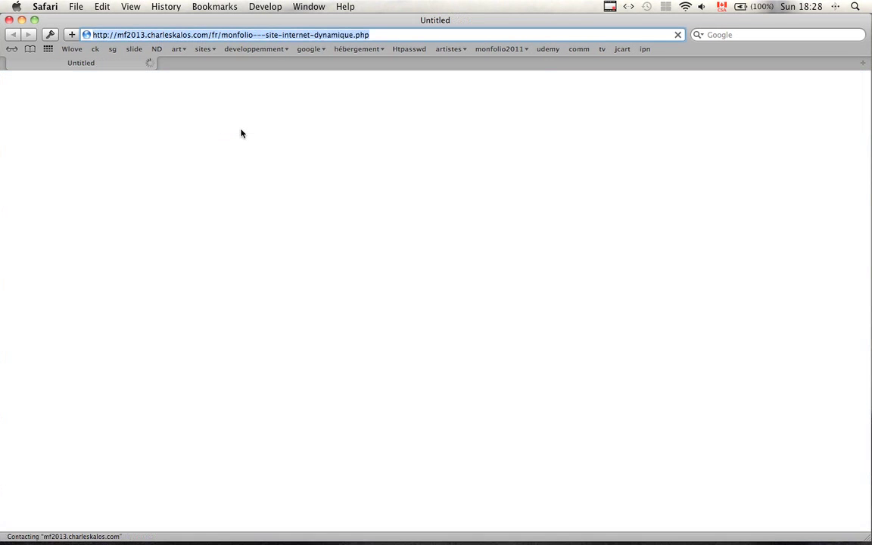
mouse_move(195, 175)
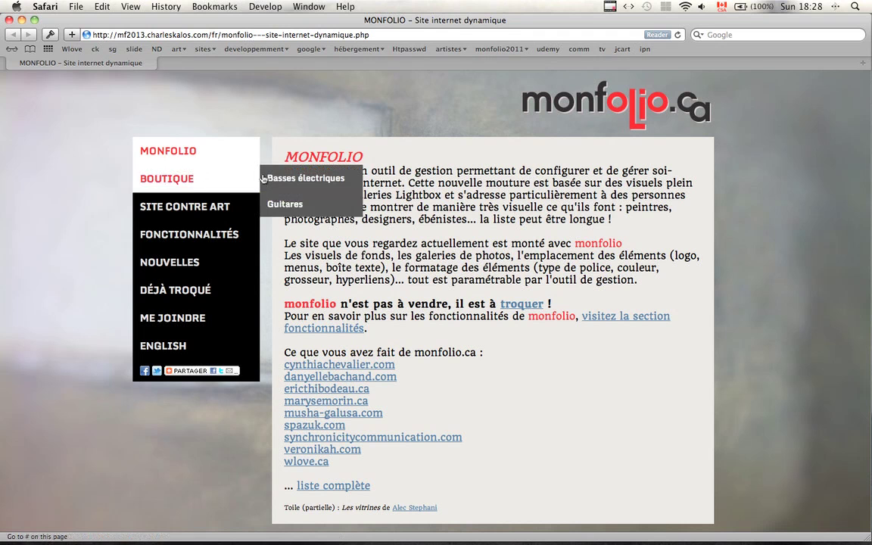
left_click(284, 204)
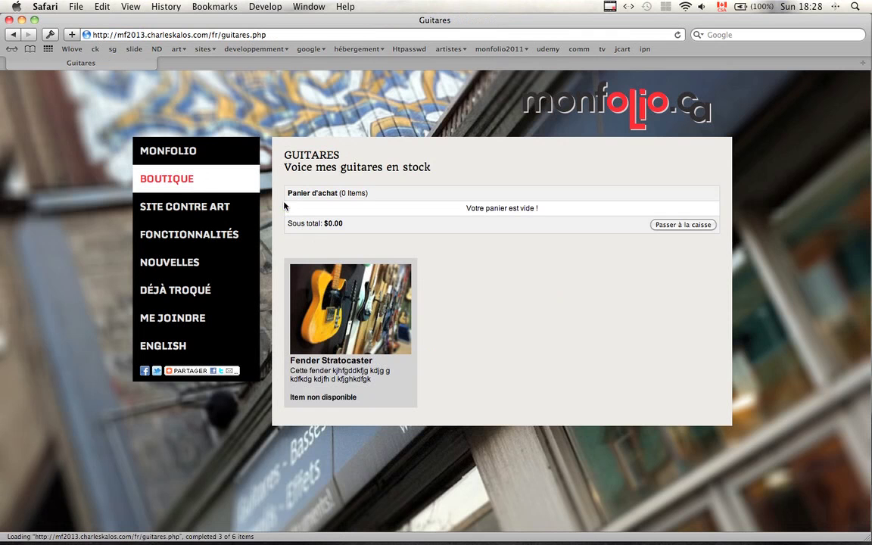